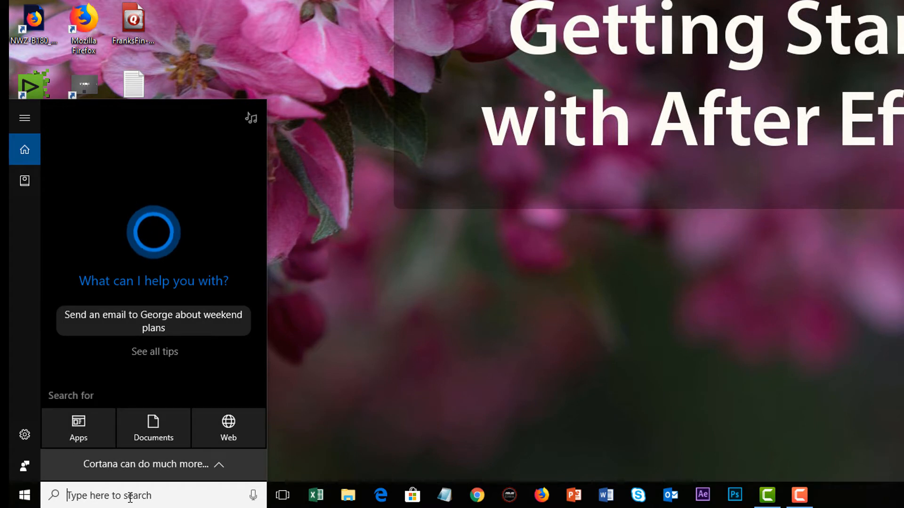
text(Af)
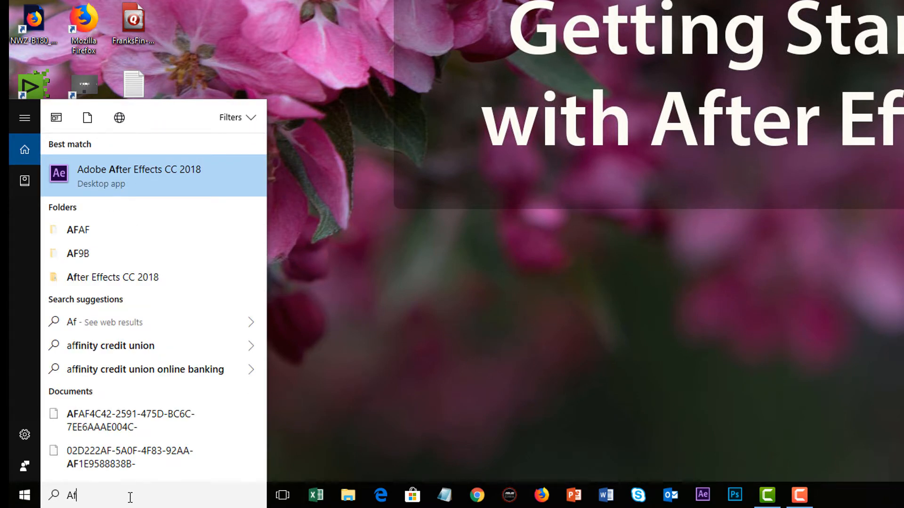
right_click(213, 176)
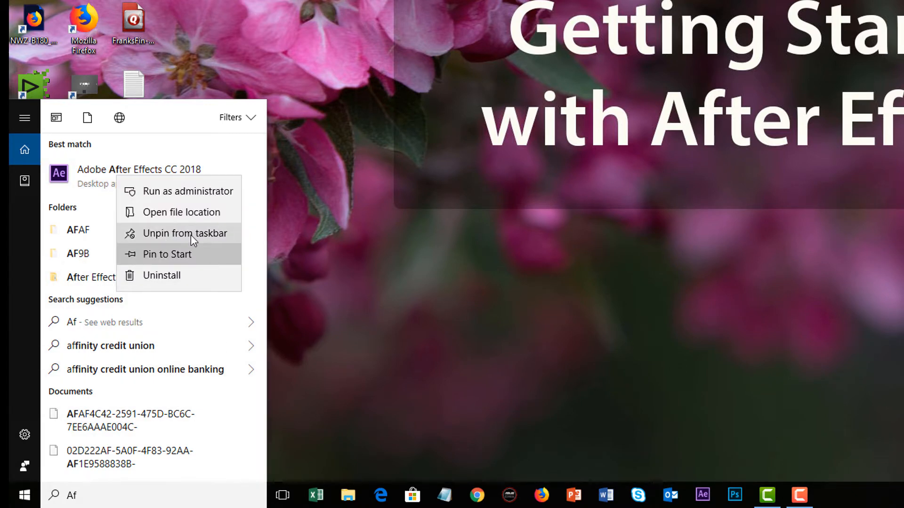
click(251, 238)
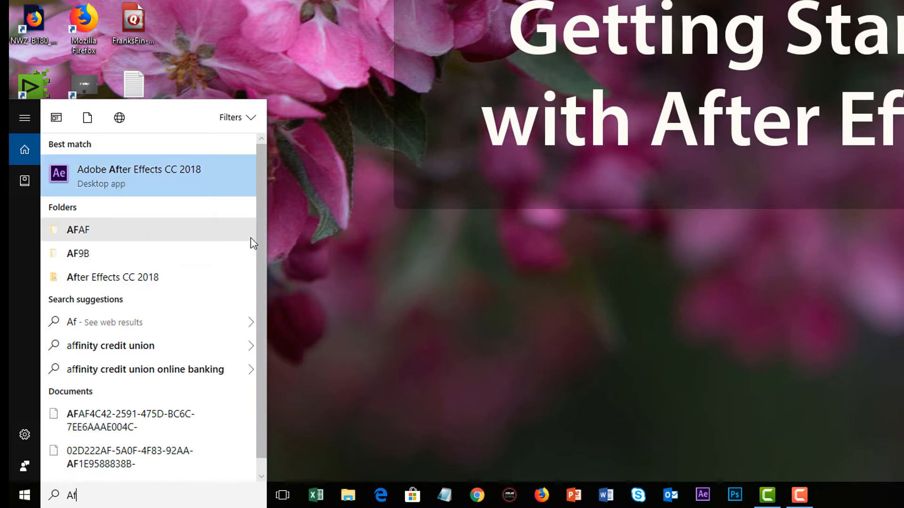
click(477, 324)
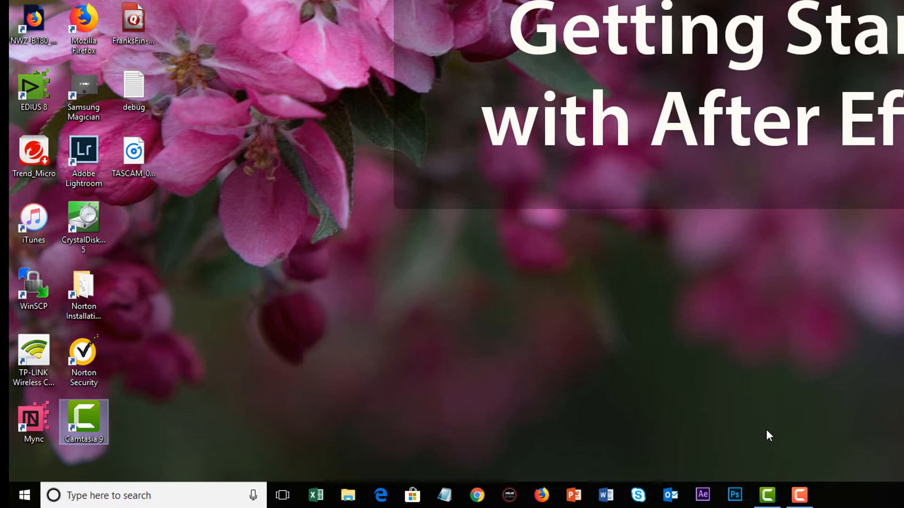
Launch Adobe After Effects CC 2018 and start a new project.
click(702, 495)
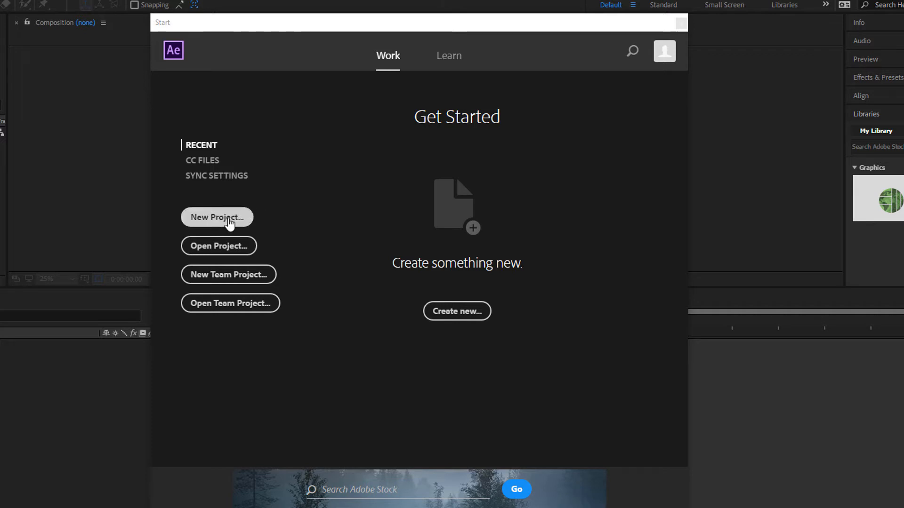
click(229, 220)
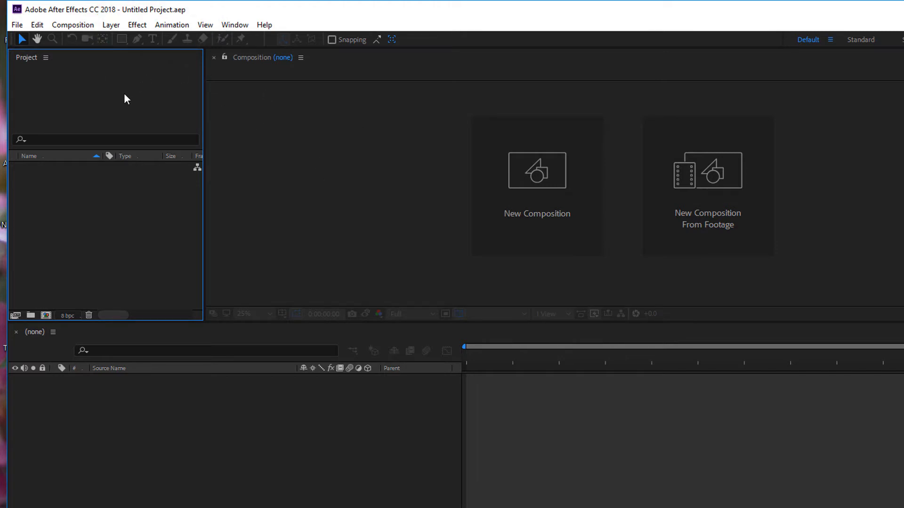
Start saving the project under a new name and browse to the E: drive as its location.
click(17, 26)
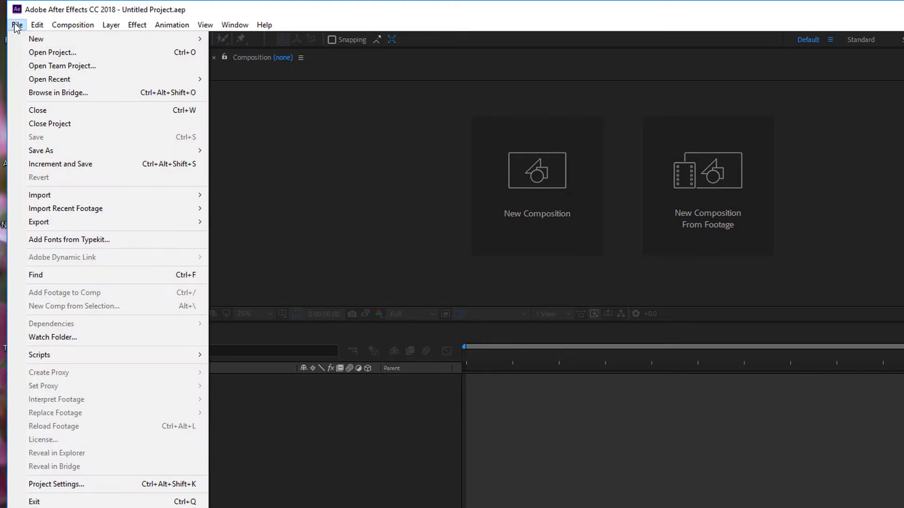
mouse_move(49, 153)
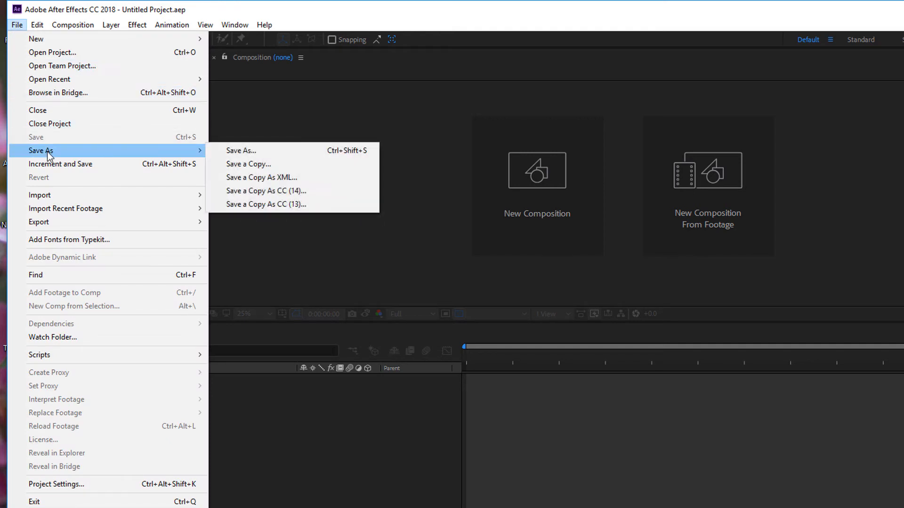
click(233, 151)
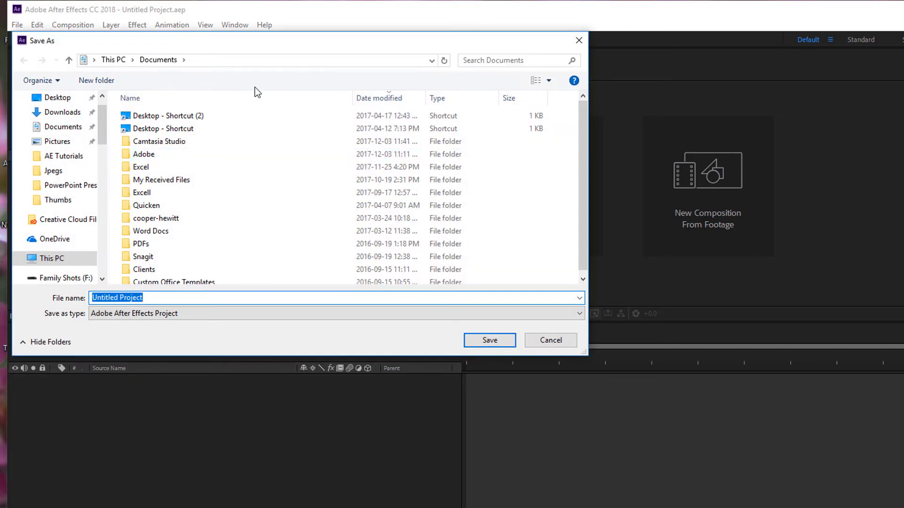
drag(273, 42, 573, 177)
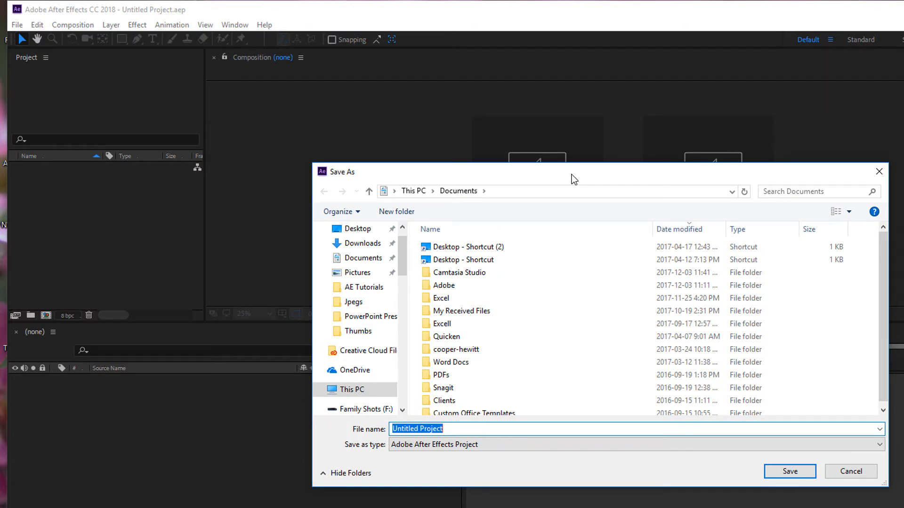
scroll(403, 240, up, 1)
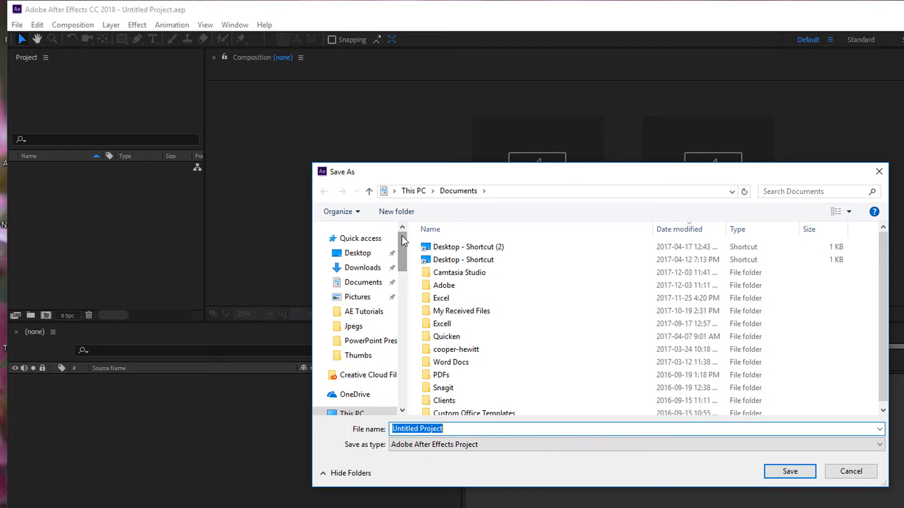
drag(402, 241, 405, 265)
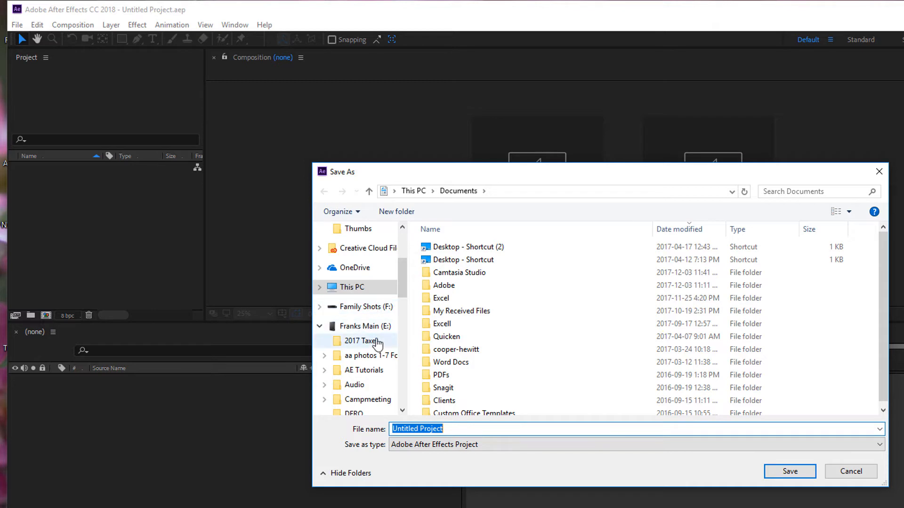
click(365, 326)
Create a folder named "AE Projects" on the E: drive and open it as the save location.
right_click(799, 316)
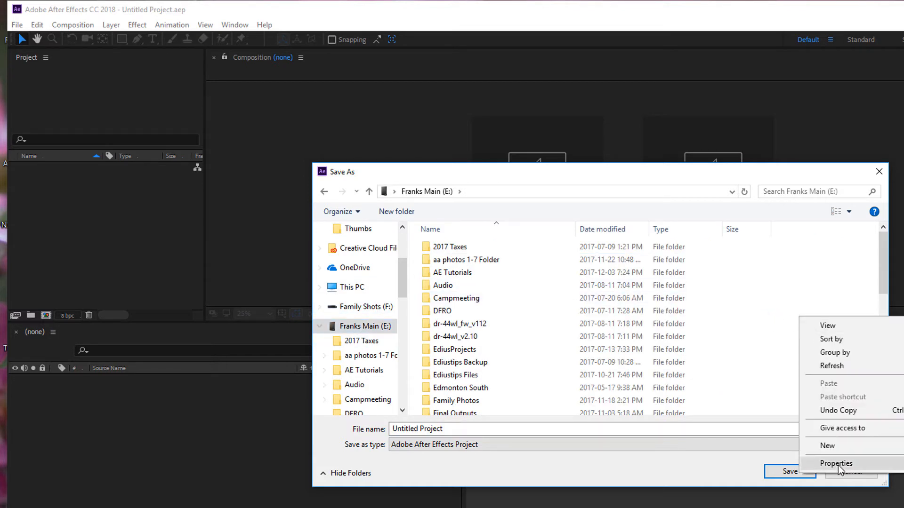
click(902, 446)
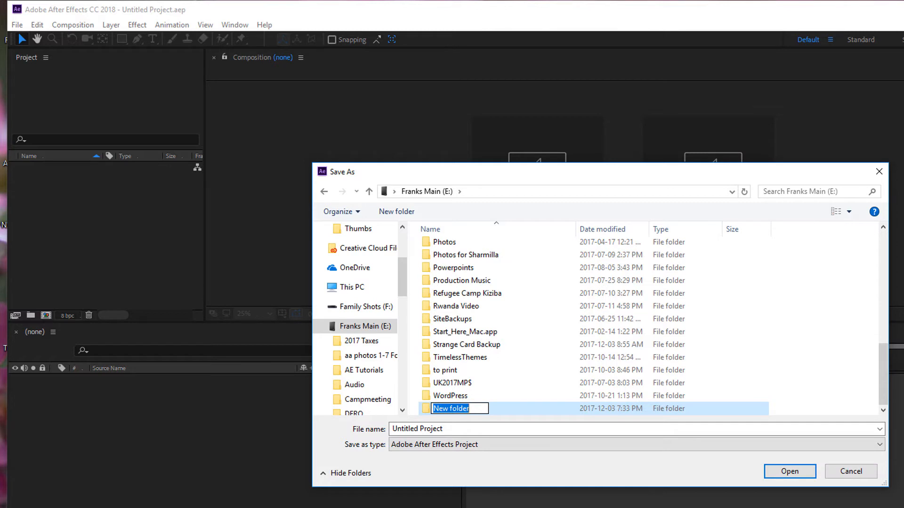
text(AE P)
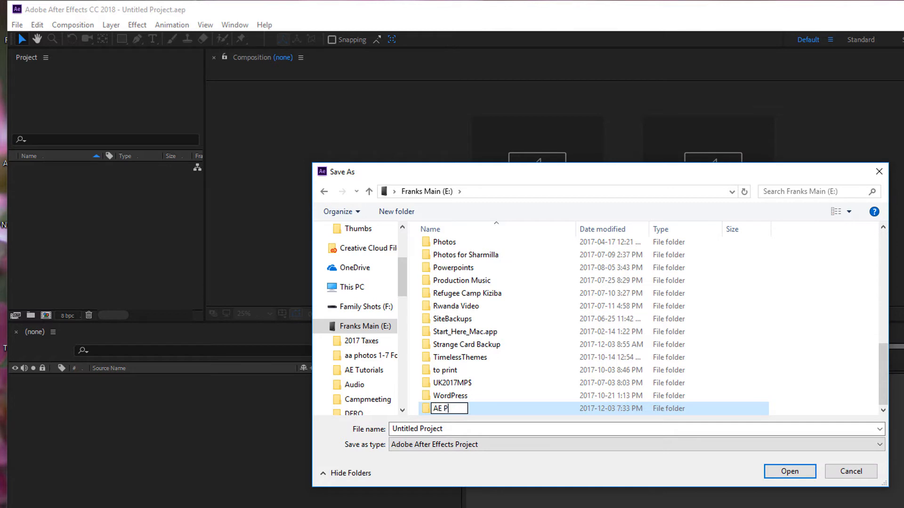
text(rojects)
key(Return)
double_click(480, 409)
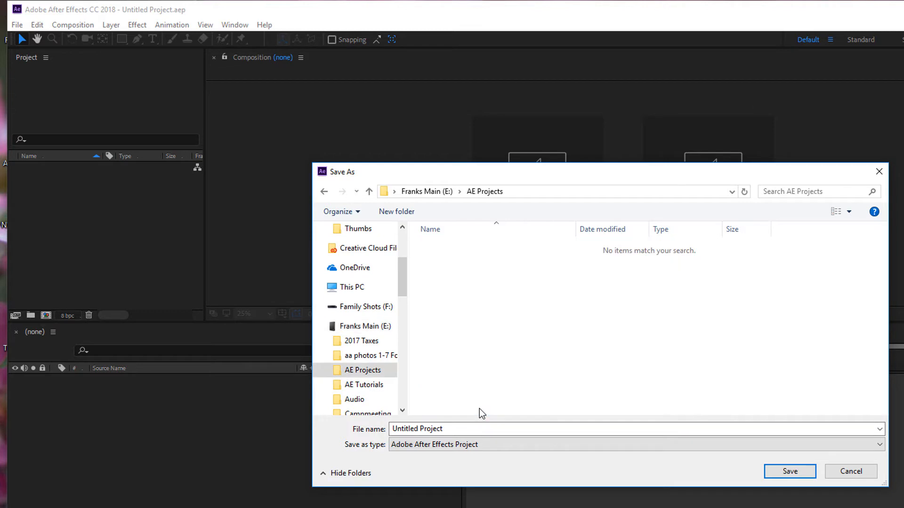
Name the project file "My First AE Project" and save it in the AE Projects folder.
triple_click(460, 429)
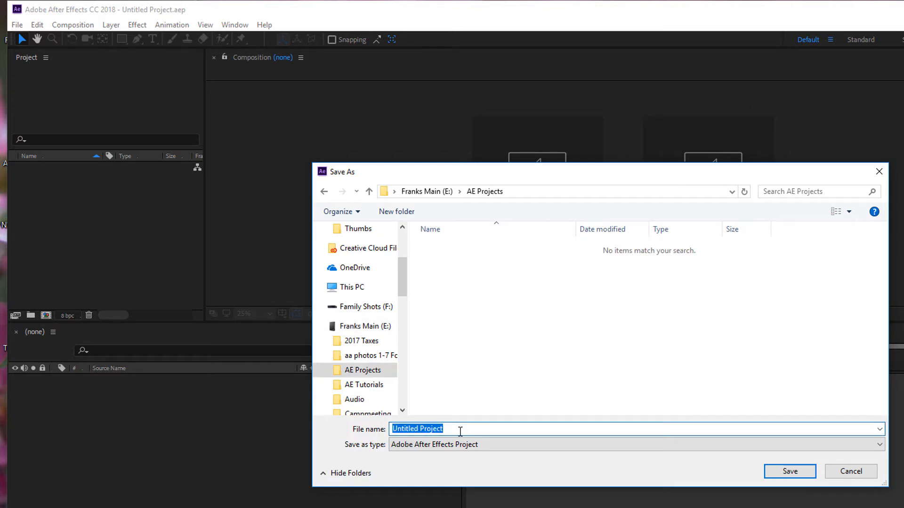
text(My)
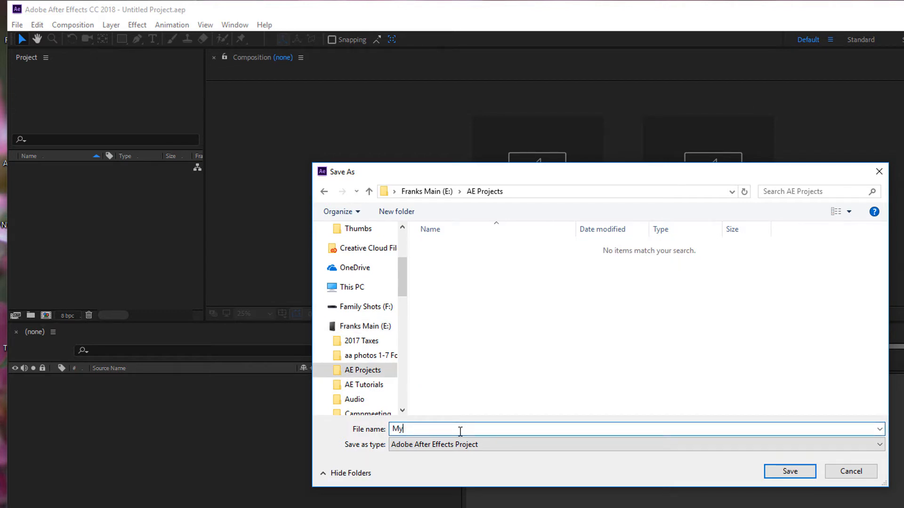
text( First AE Project)
key(Return)
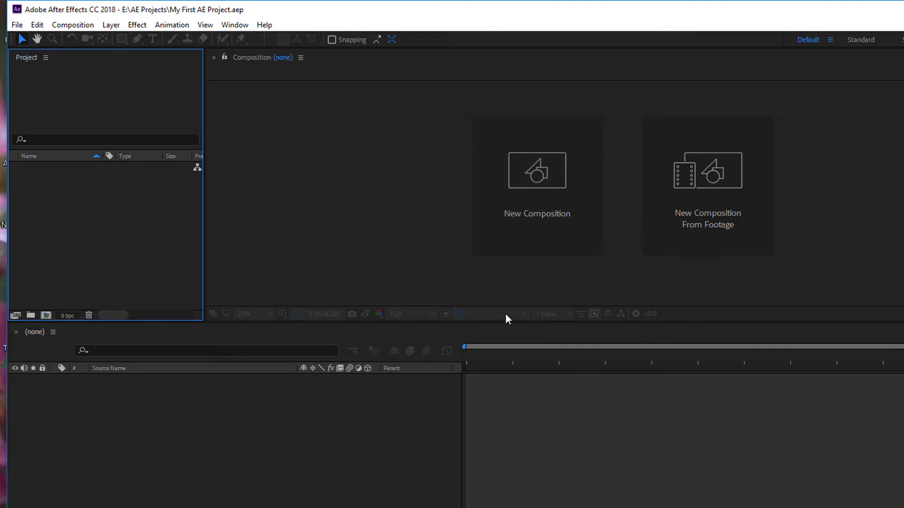
Enlarge the Project and Composition panels by moving the timeline's upper border down.
drag(677, 356, 678, 409)
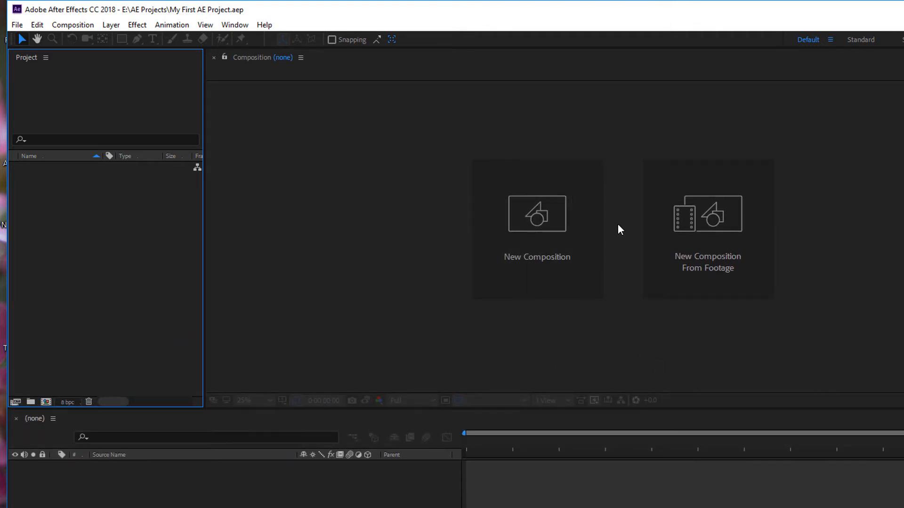
click(538, 218)
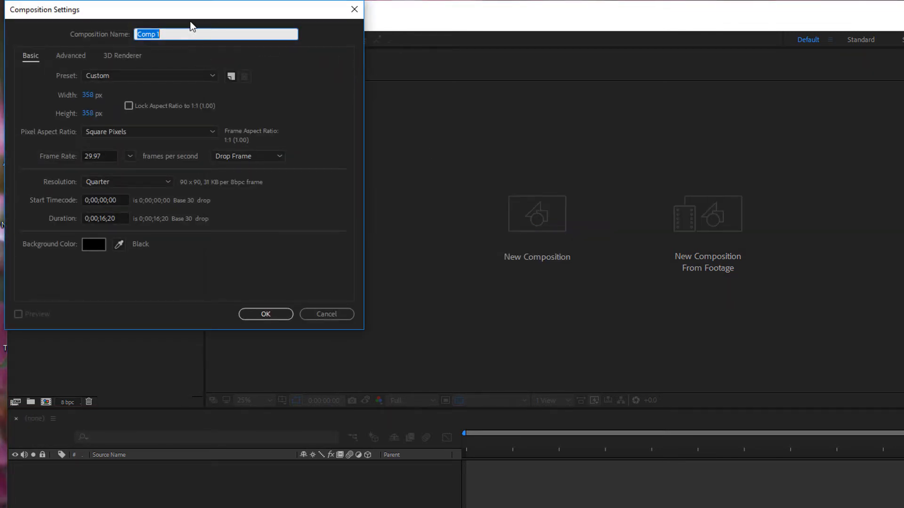
drag(197, 10, 606, 73)
click(735, 377)
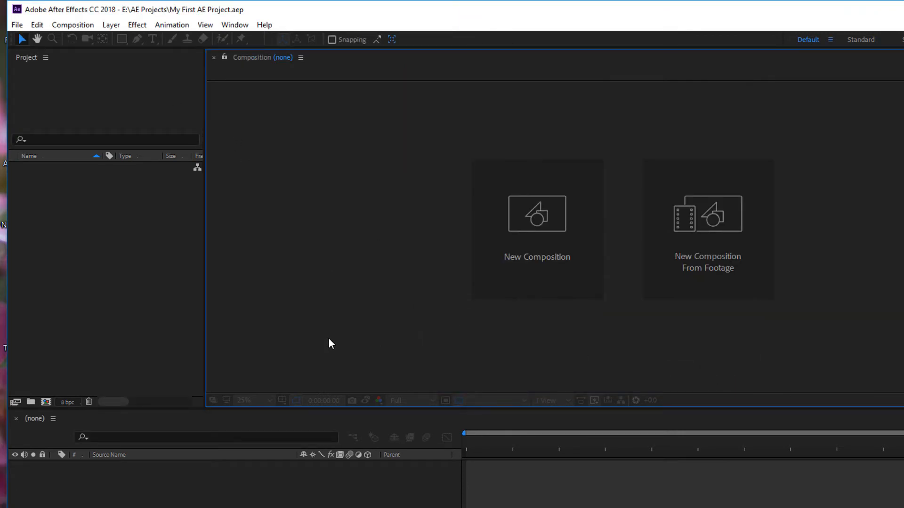
Start a new composition and name it "PhotoPush".
click(72, 25)
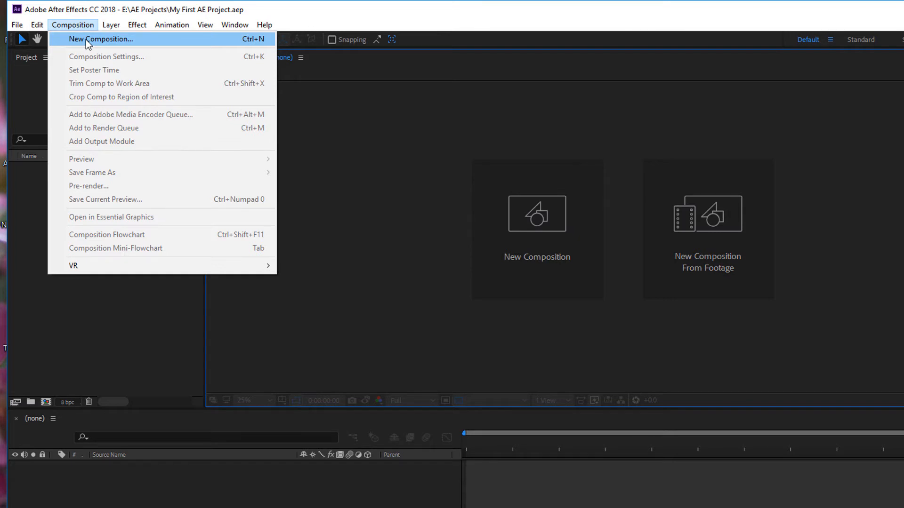
click(86, 40)
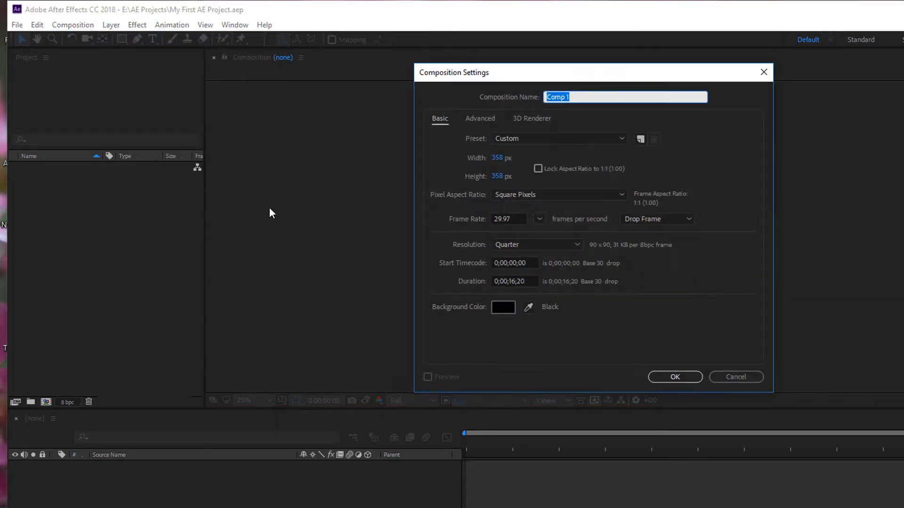
drag(530, 71, 287, 88)
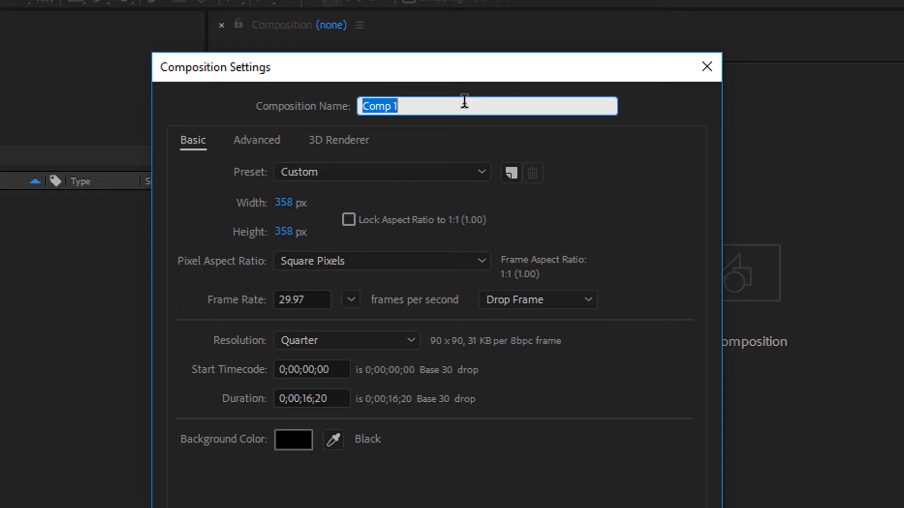
text(Photo)
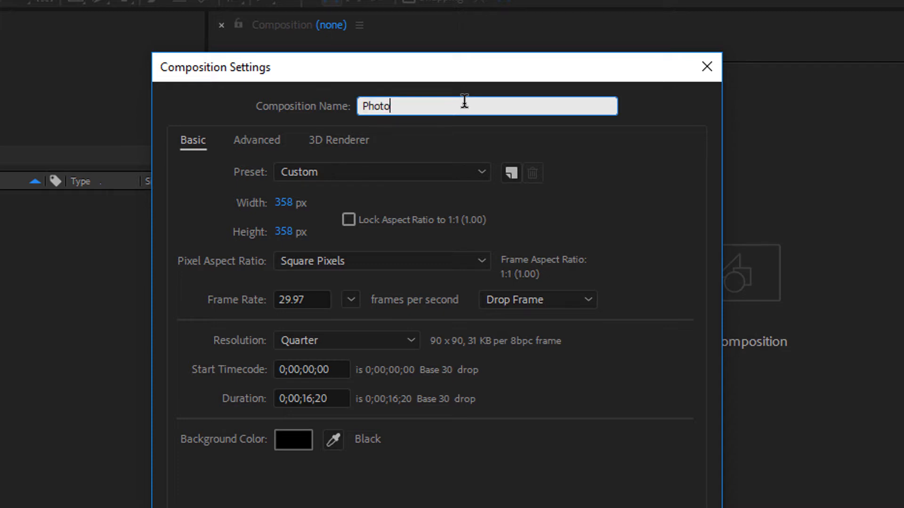
text(Push)
click(635, 230)
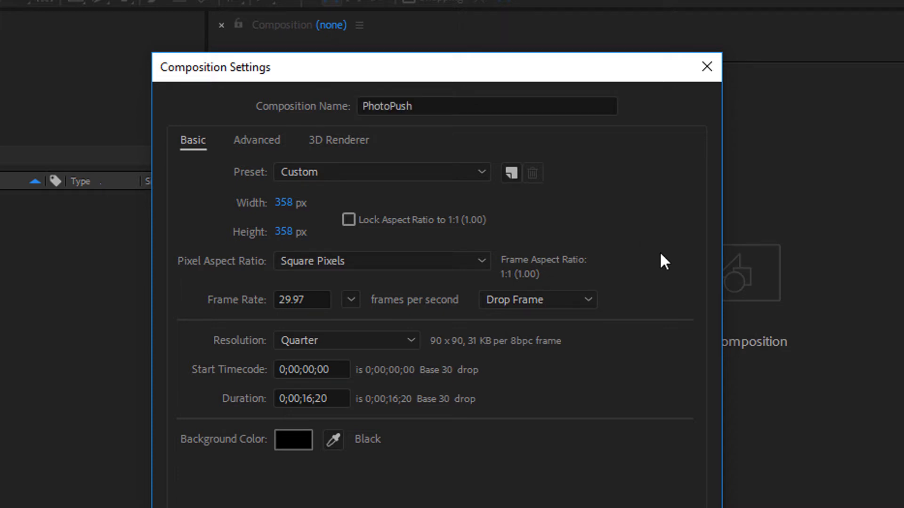
Apply the HDTV 1080 29.97 preset to the PhotoPush composition.
click(481, 177)
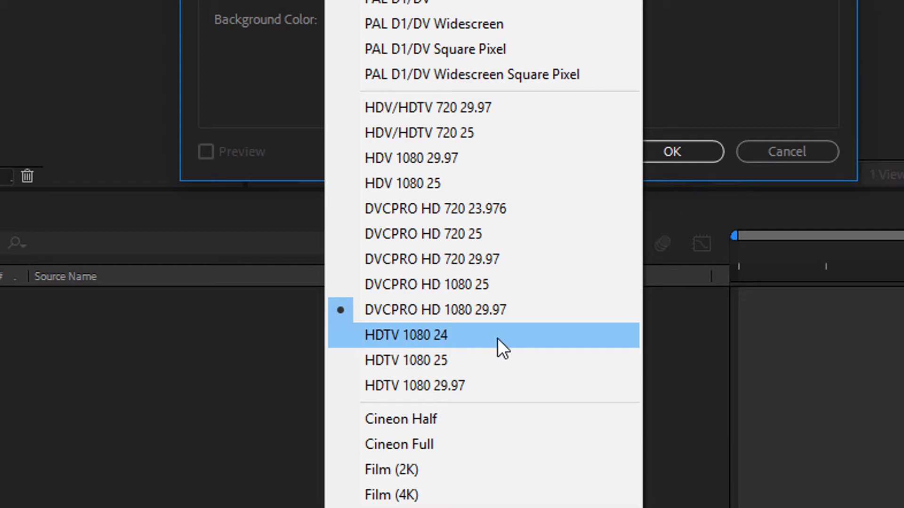
click(400, 337)
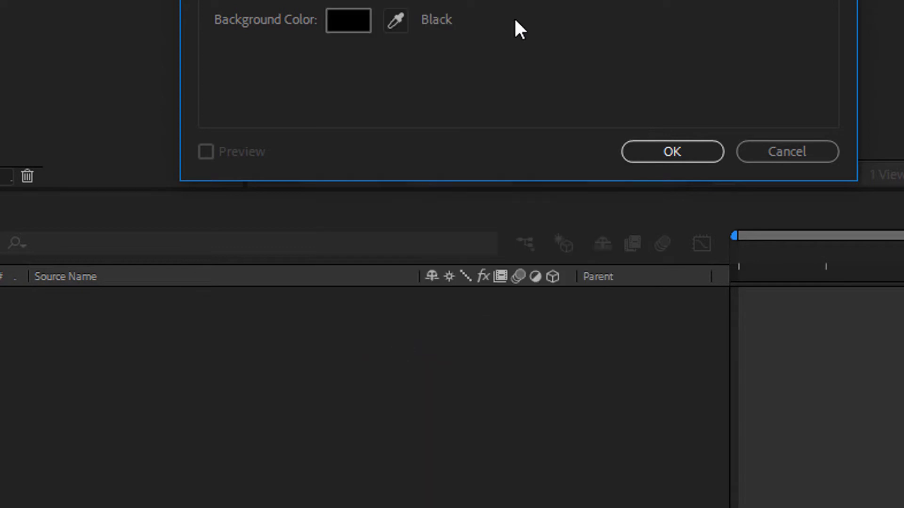
click(541, 1)
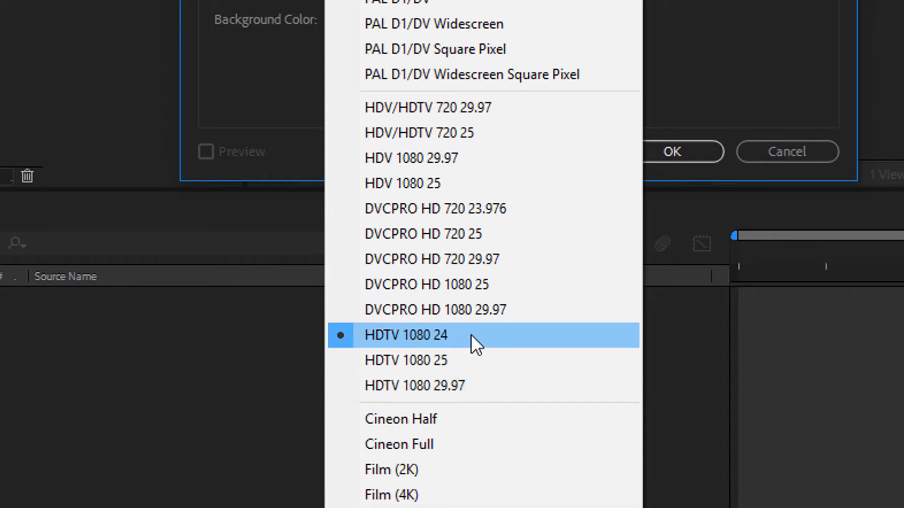
click(485, 384)
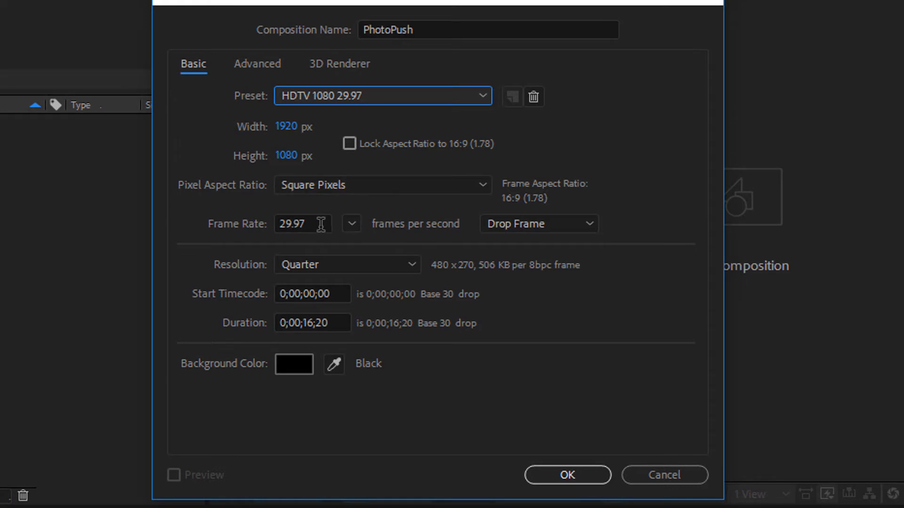
Choose a frame rate of 29.97 frames per second and set the composition's resolution to Full.
click(351, 224)
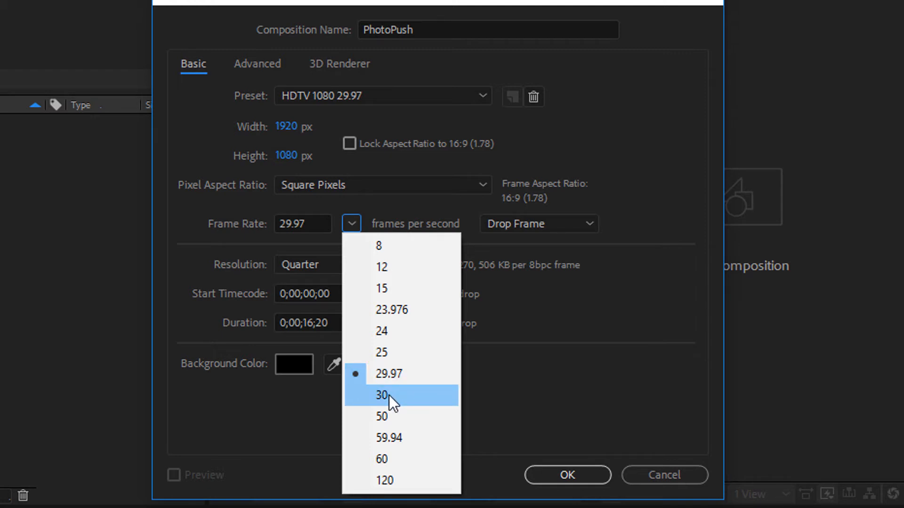
click(419, 371)
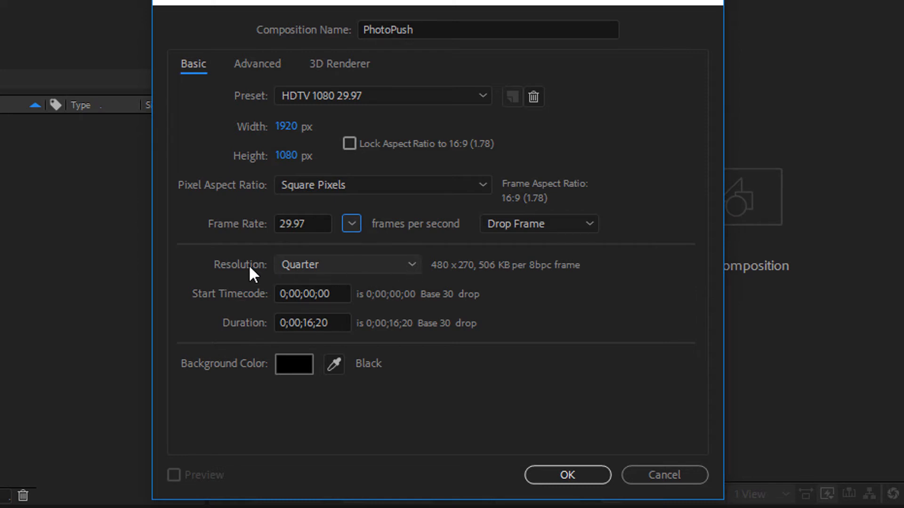
click(411, 270)
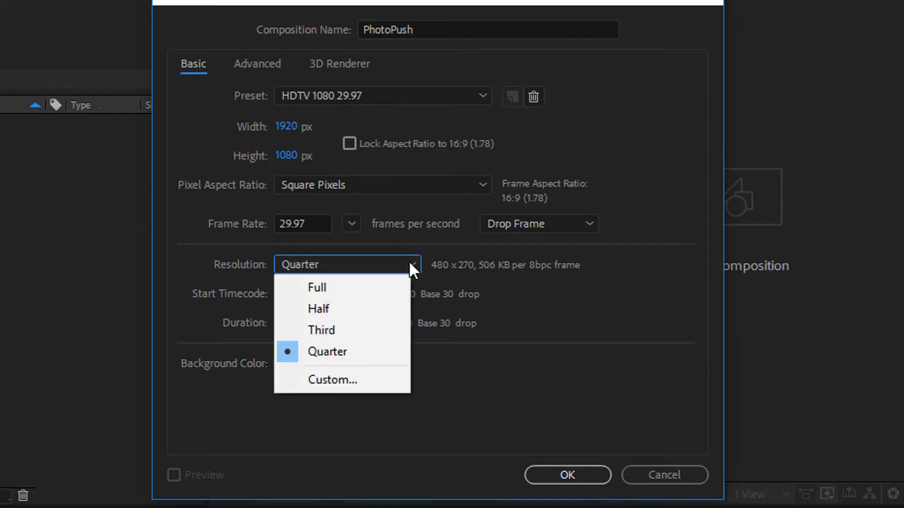
click(328, 288)
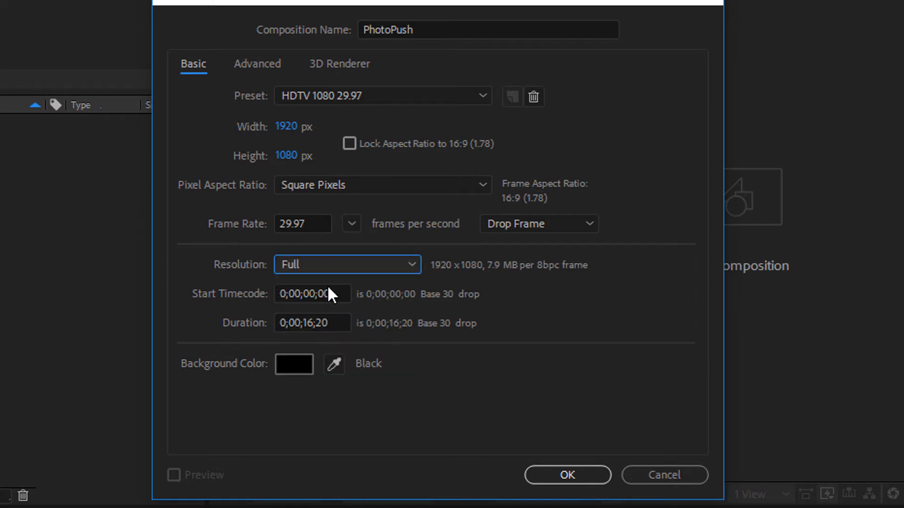
Keep the resolution at Full, set the duration to 0;00;30;20 and create the PhotoPush composition.
click(413, 267)
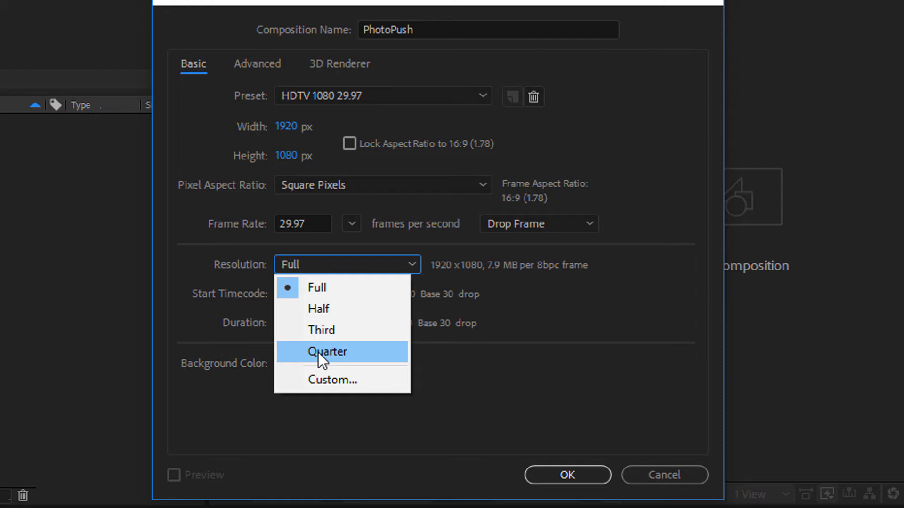
click(330, 282)
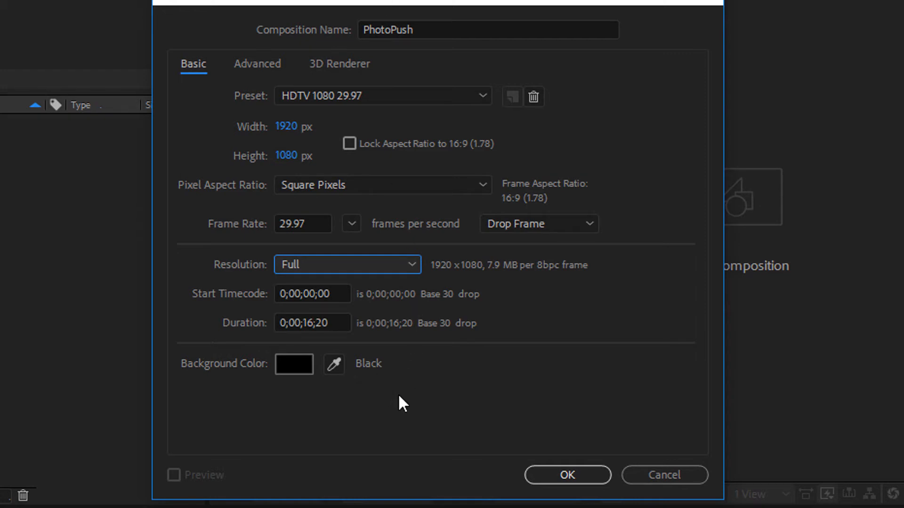
click(312, 323)
key(BackSpace)
key(BackSpace)
text(30)
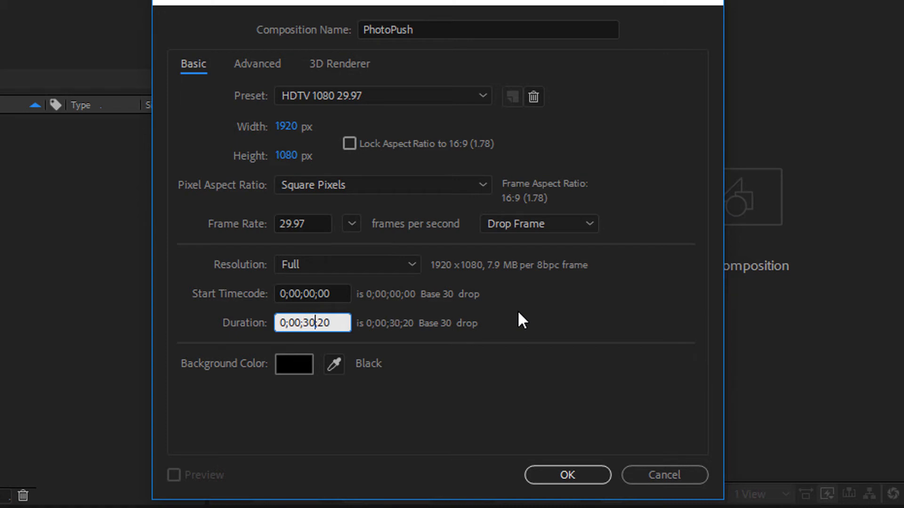
click(613, 317)
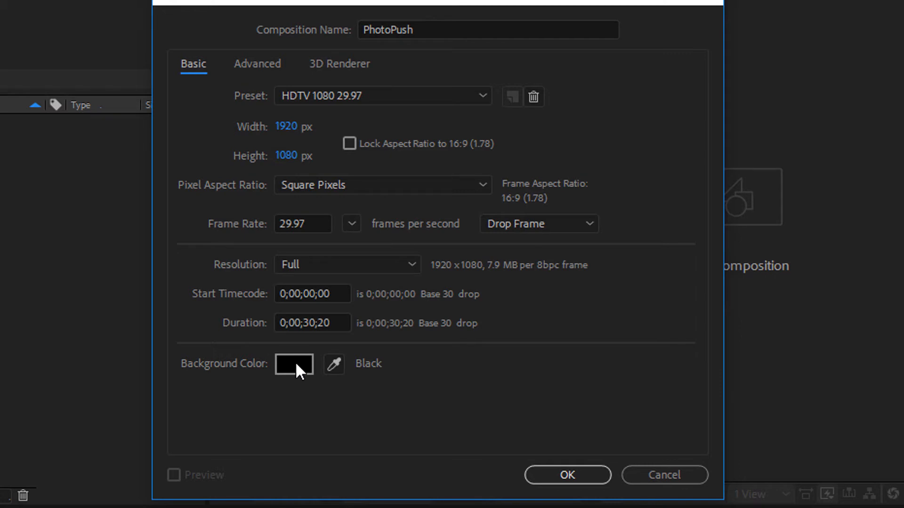
click(577, 479)
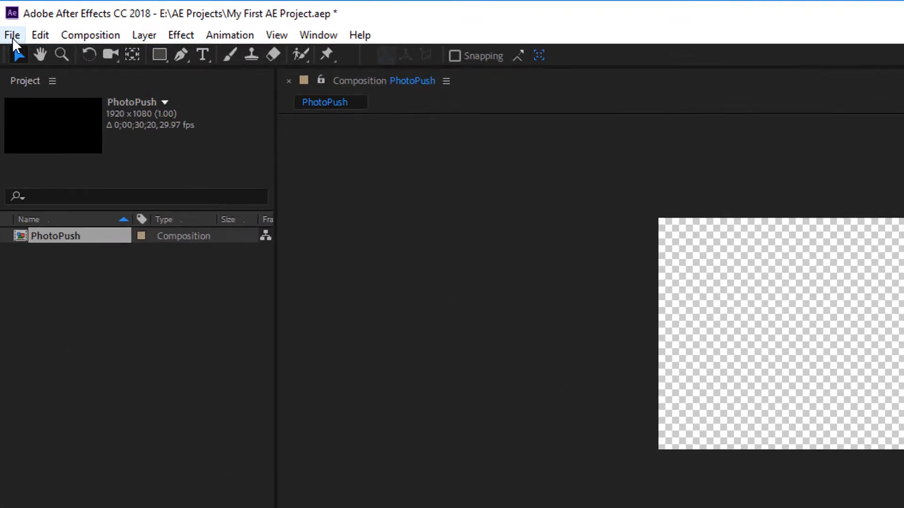
Start importing a file and browse to the July Jpegs folder inside Family Photos 2016 on the Family Shots (F:) drive.
click(7, 19)
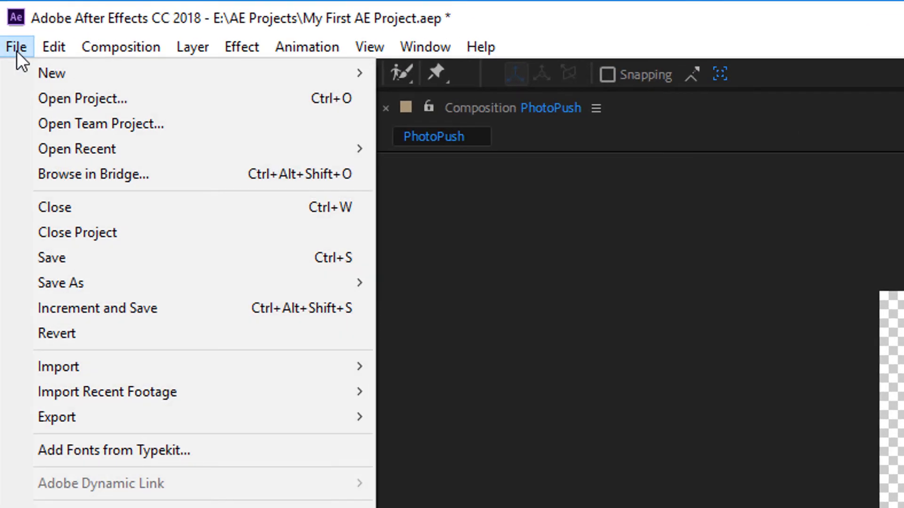
mouse_move(148, 371)
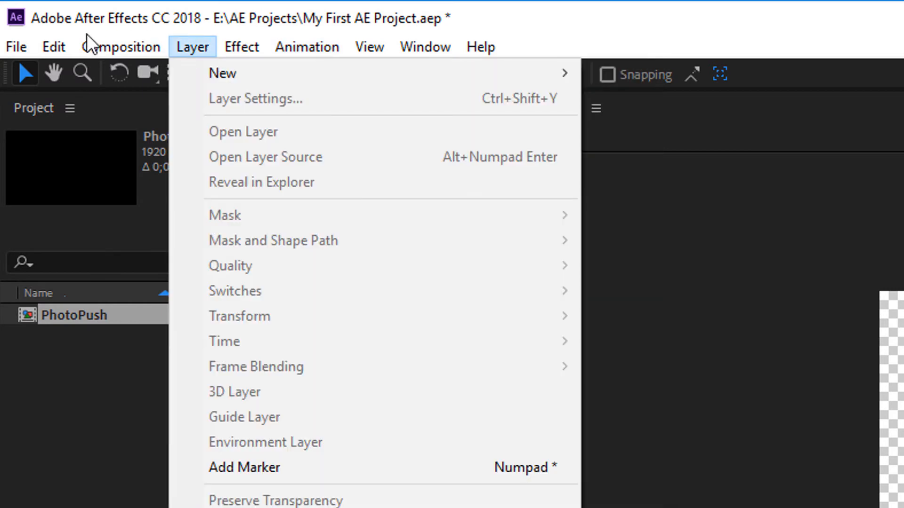
mouse_move(162, 53)
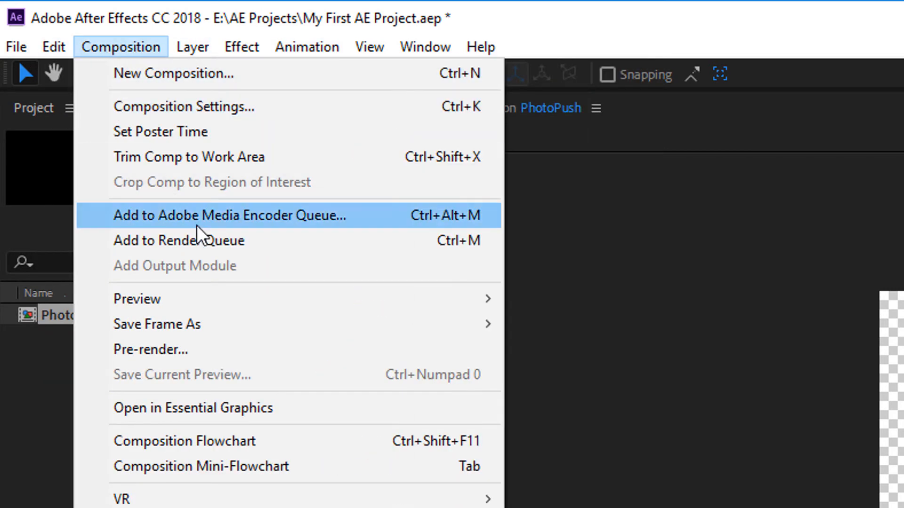
mouse_move(16, 47)
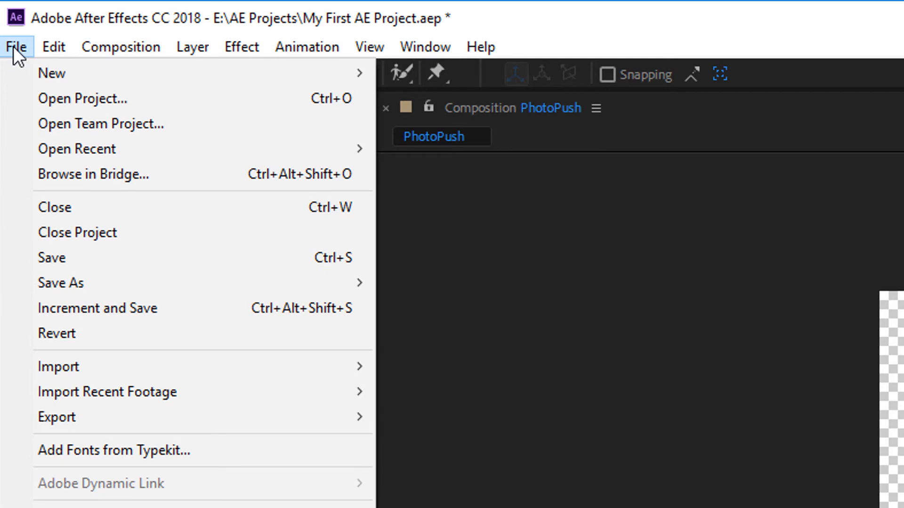
mouse_move(175, 367)
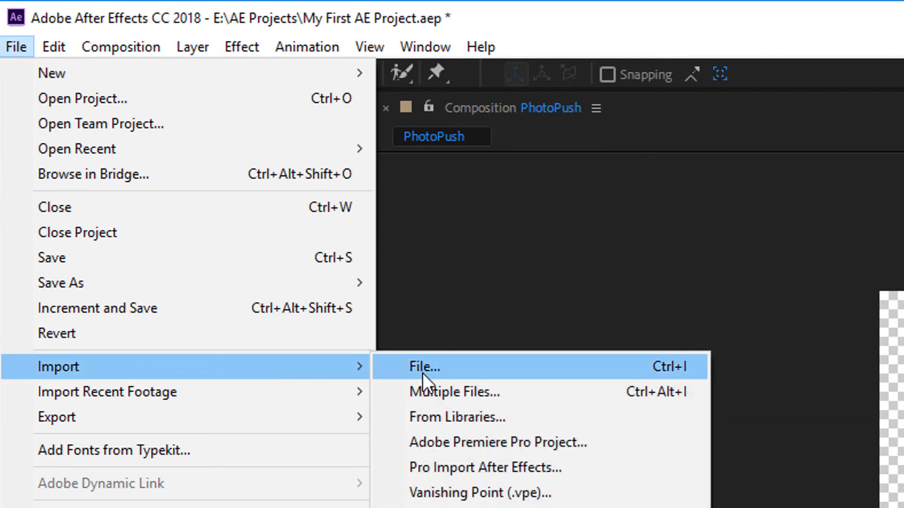
click(430, 368)
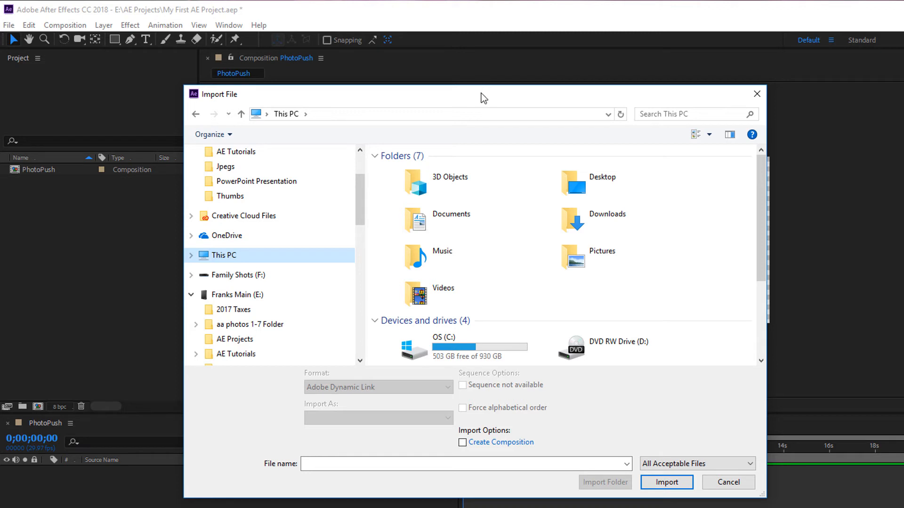
click(191, 276)
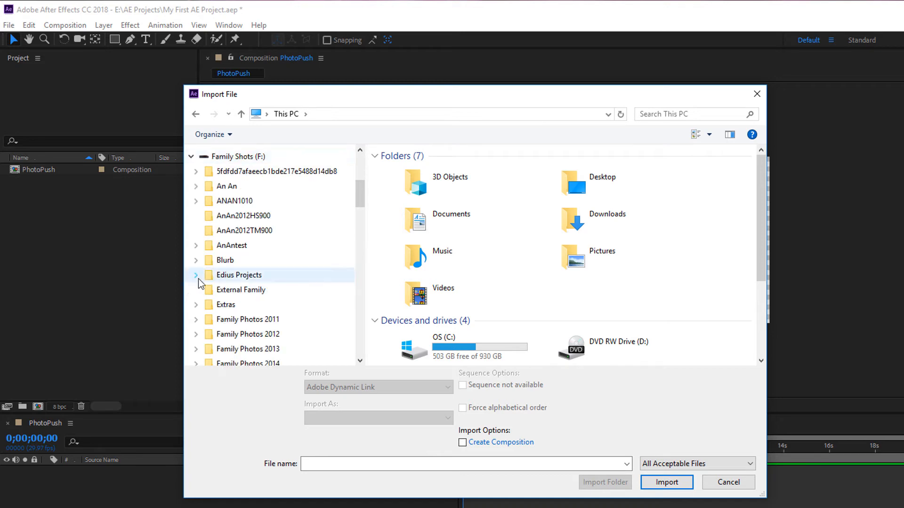
scroll(305, 294, down, 2)
scroll(305, 296, down, 2)
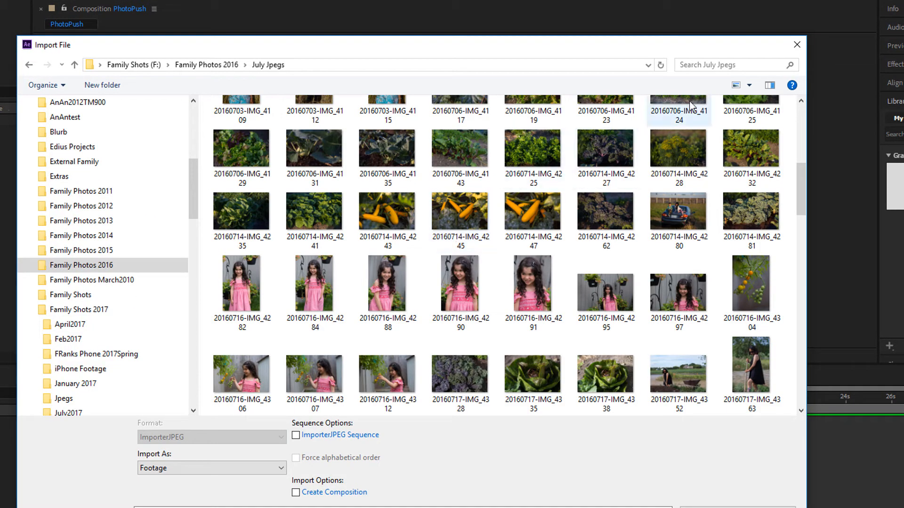
Display the July Jpegs photos as extra large icons and browse through them.
click(749, 85)
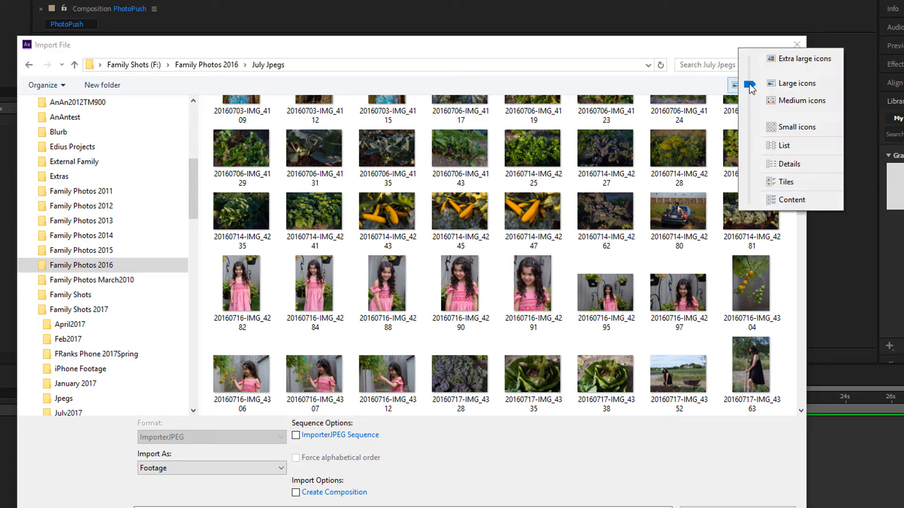
click(804, 61)
scroll(491, 244, down, 10)
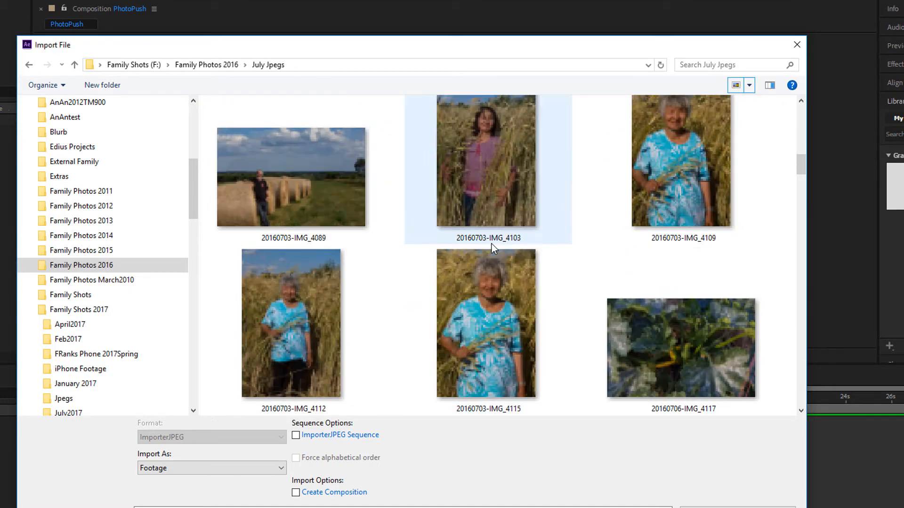
scroll(490, 242, up, 1)
scroll(490, 242, down, 1)
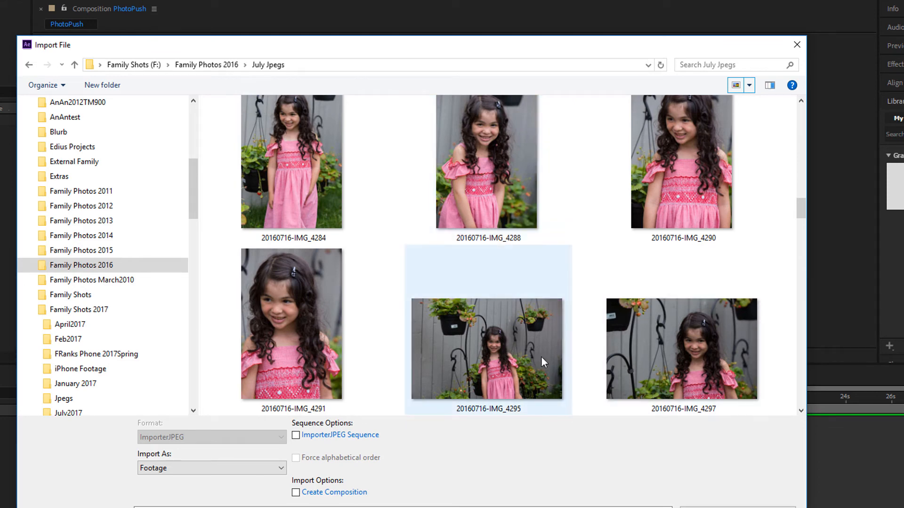
Import the photos 20160716-IMG_4297, 20160717-IMG_4385, 20160724-IMG_4569 and 20160725-IMG_4768 together as footage, and deselect them in the project.
click(704, 352)
scroll(702, 346, down, 2)
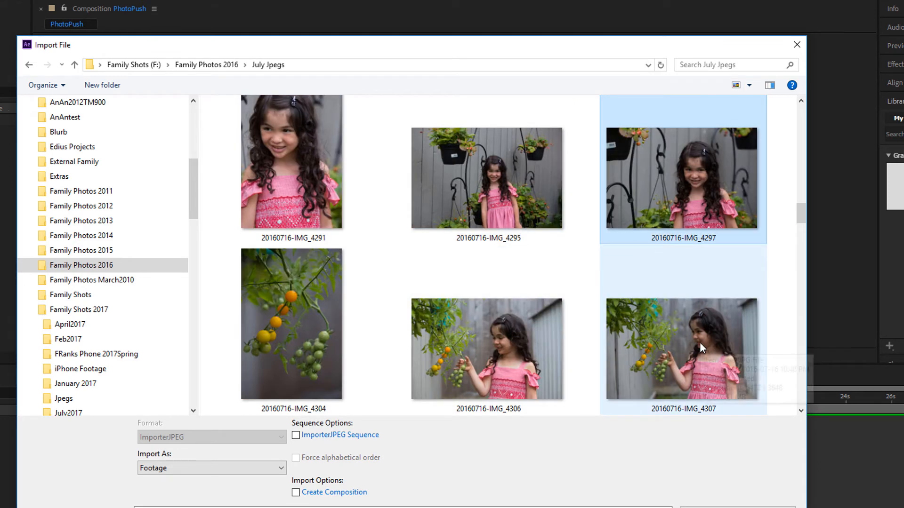
scroll(700, 343, down, 3)
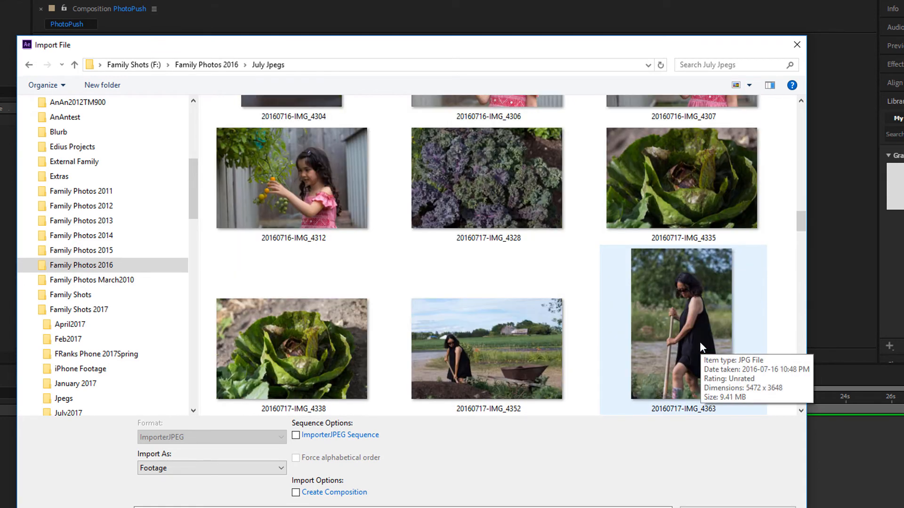
scroll(490, 340, down, 3)
ctrl+click(490, 340)
scroll(506, 347, down, 5)
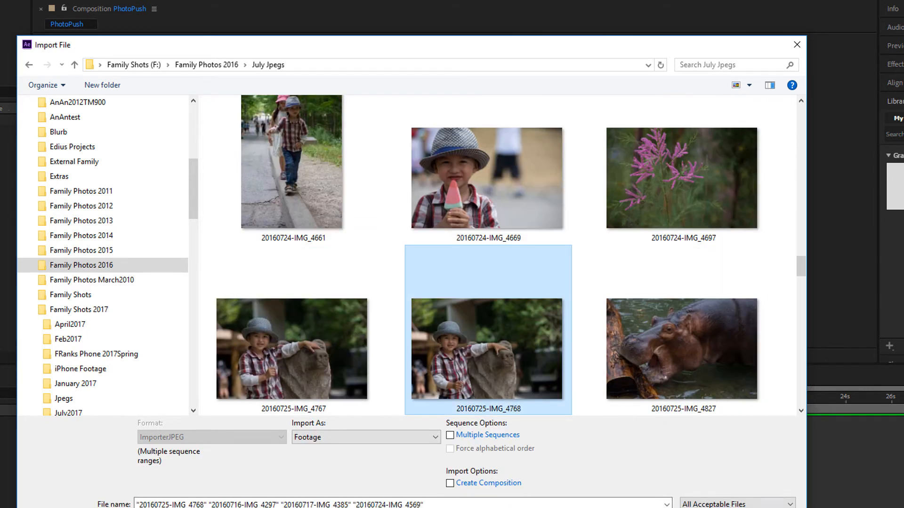
click(706, 507)
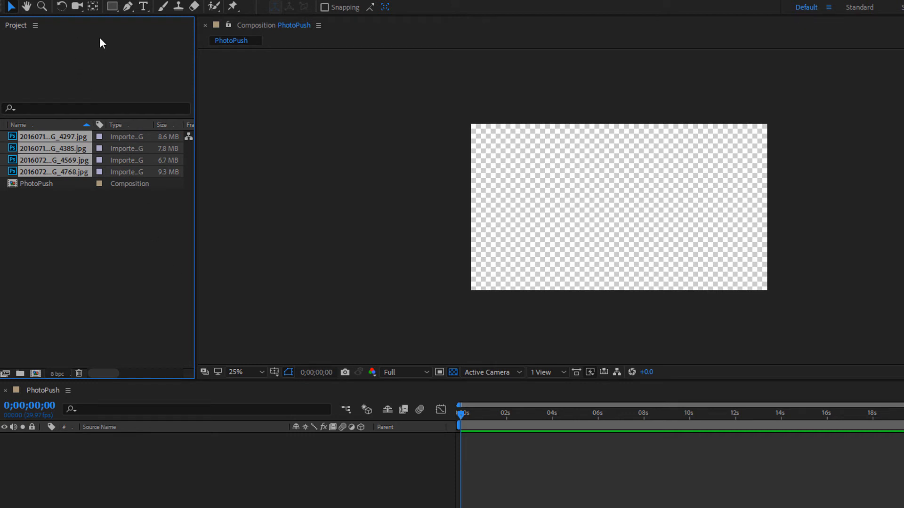
click(55, 30)
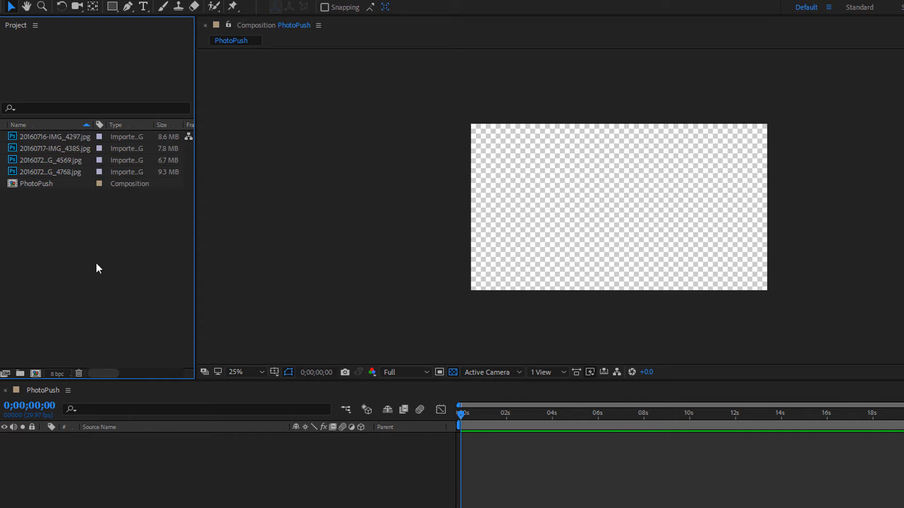
Place 20160716-IMG_4297.jpg in the PhotoPush composition and scrub through the timeline, leaving the playhead at 0;00;03;28.
click(11, 138)
drag(11, 140, 619, 207)
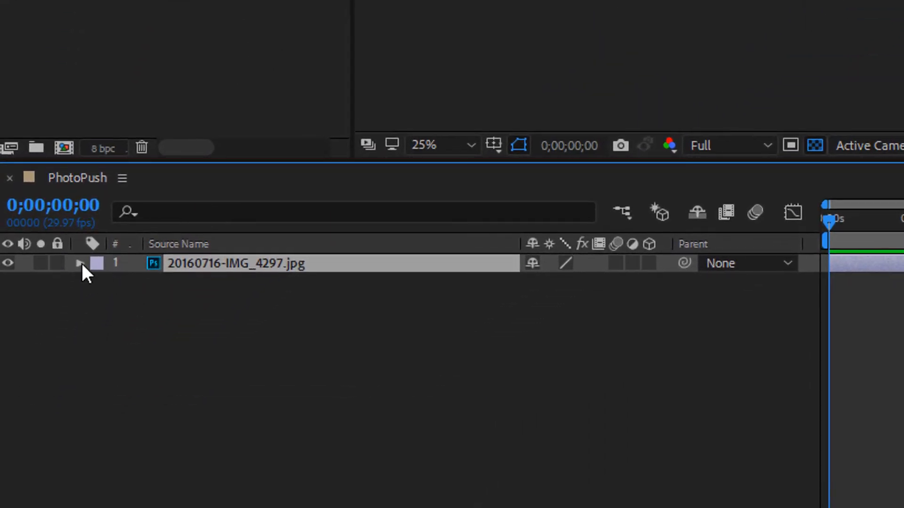
drag(126, 268, 333, 182)
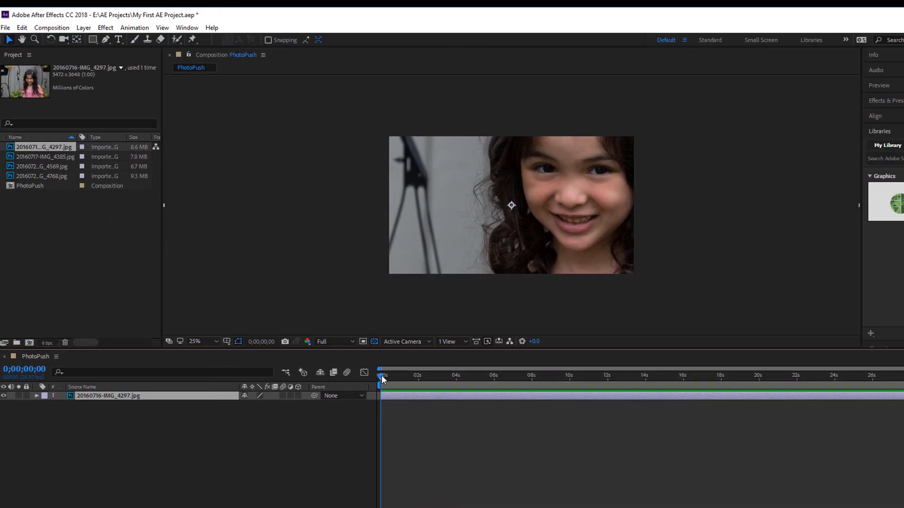
drag(382, 375, 654, 418)
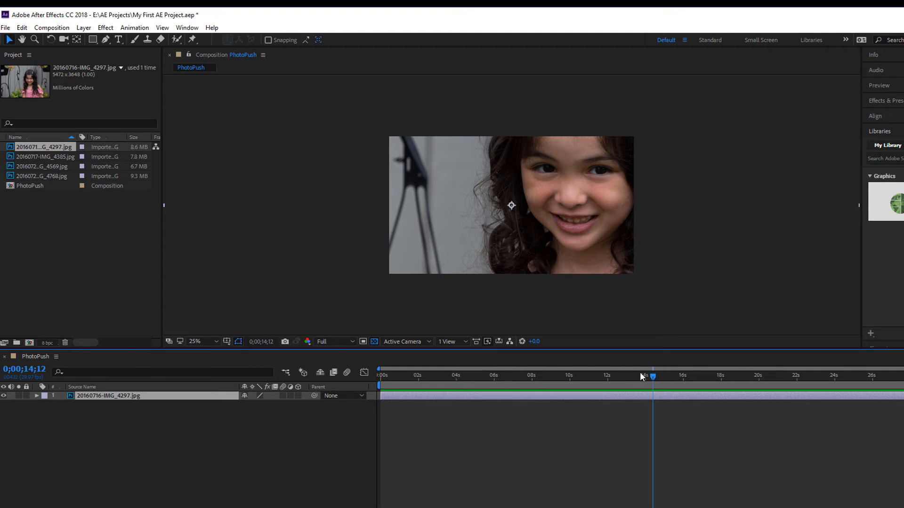
drag(653, 377, 456, 398)
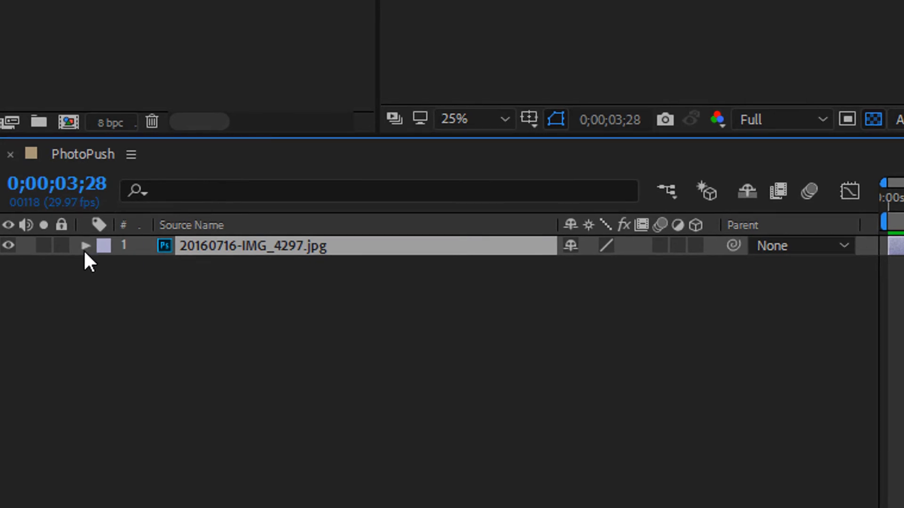
Expand the photo layer's Transform properties and reduce its Scale to 40%.
click(84, 249)
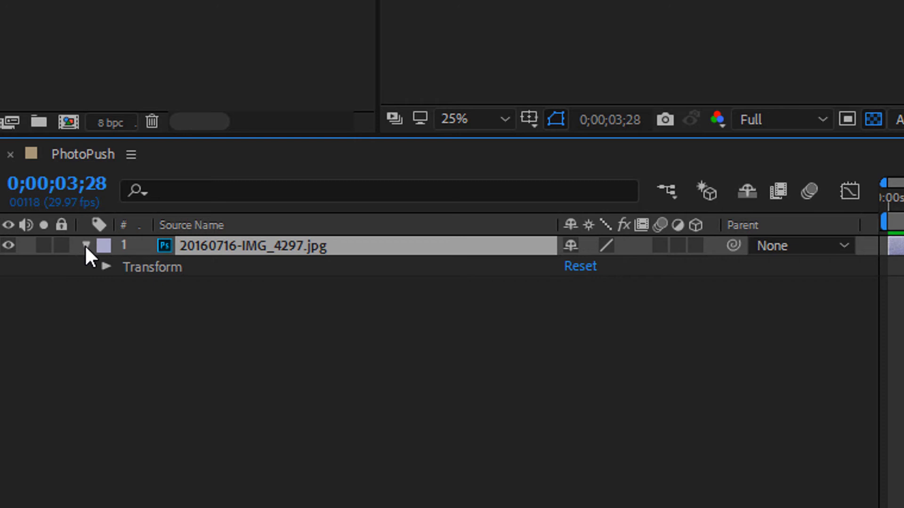
click(85, 245)
click(85, 246)
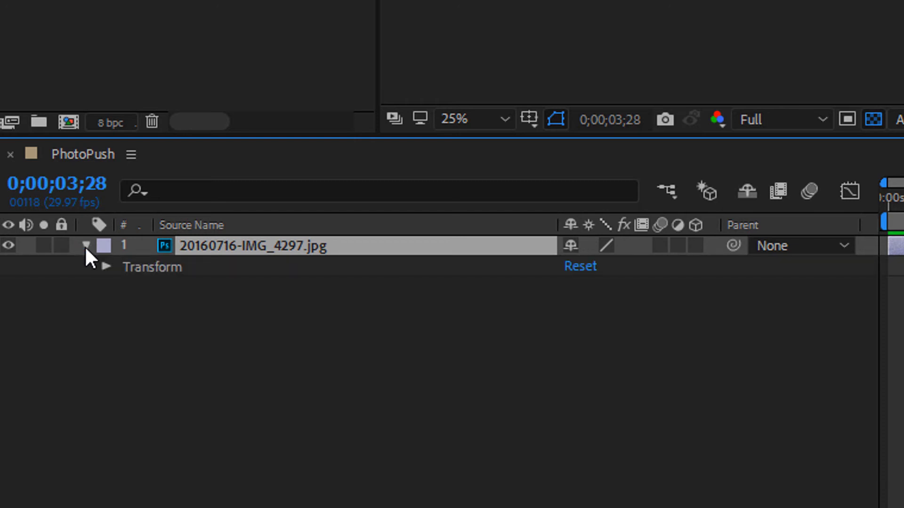
click(106, 267)
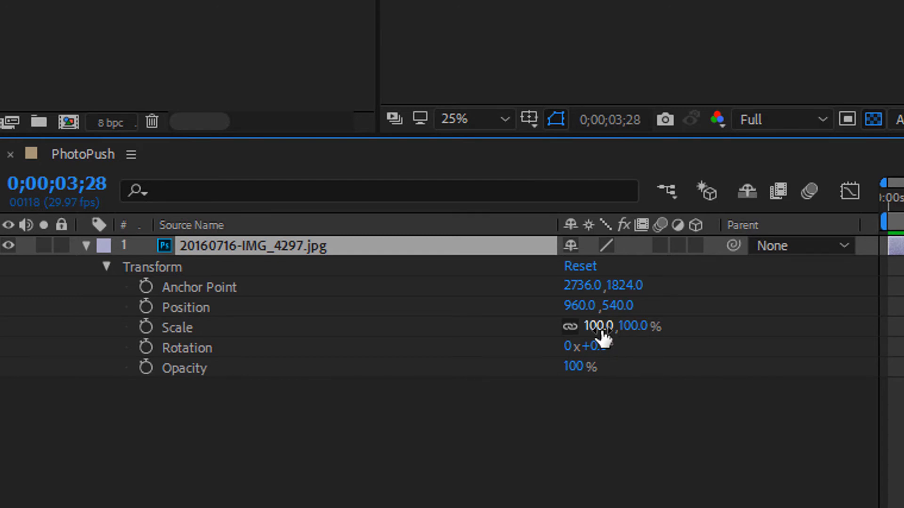
drag(600, 329, 592, 333)
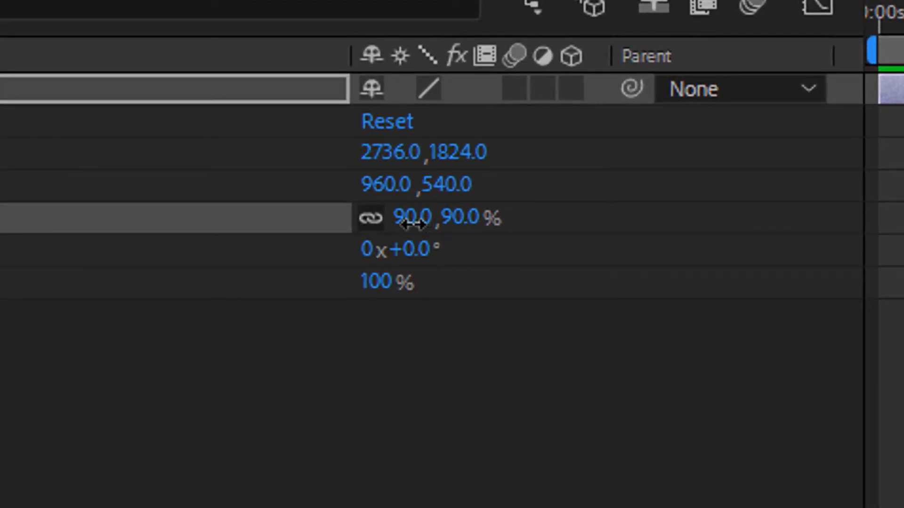
drag(410, 225, 352, 240)
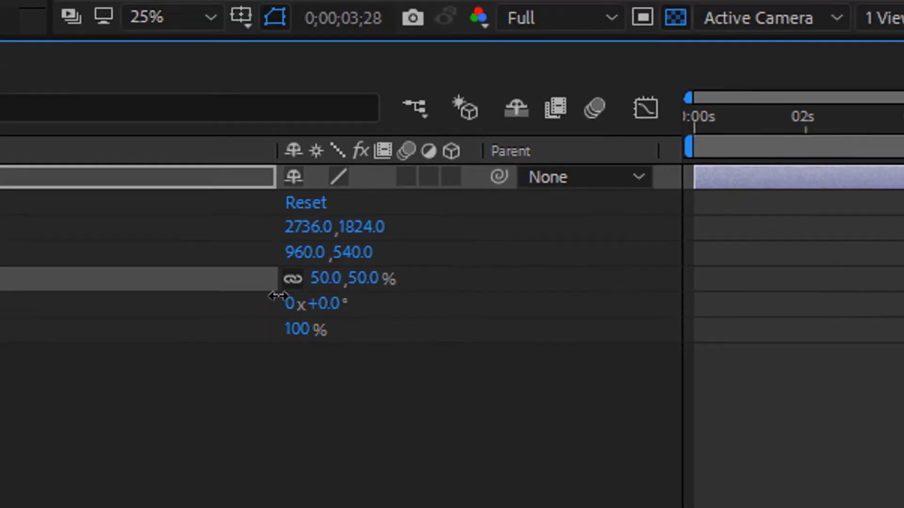
drag(278, 296, 267, 300)
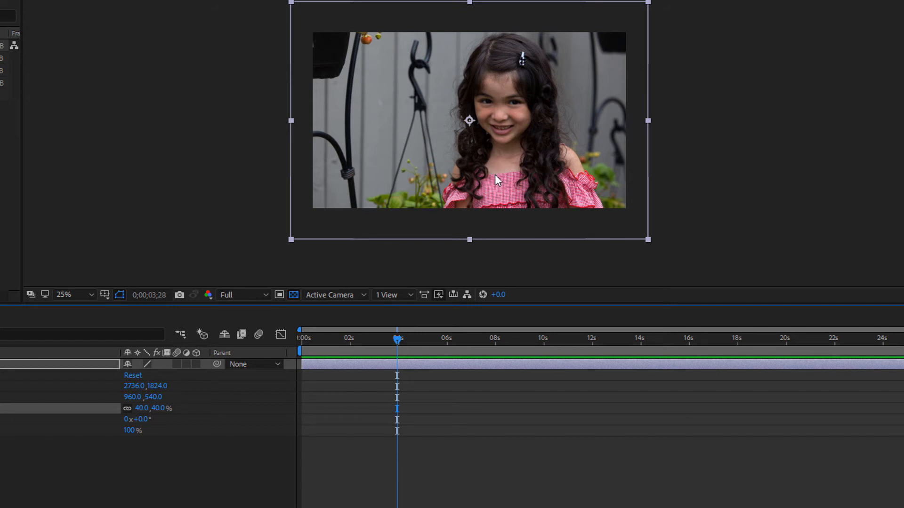
Reposition the photo within the frame, adjusting its Position to 1002.0, 504.0.
mouse_move(504, 154)
mouse_down()
mouse_move(504, 137)
mouse_move(525, 144)
mouse_move(507, 151)
mouse_move(511, 144)
mouse_up()
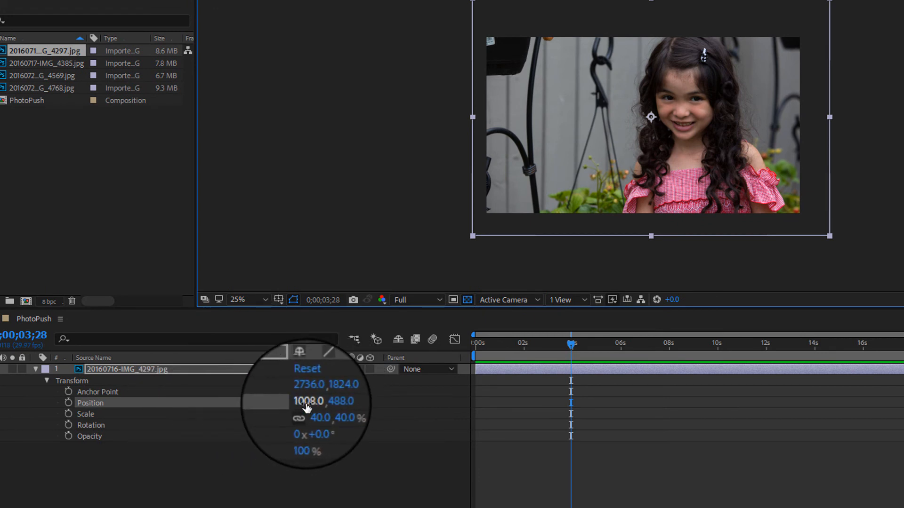
mouse_move(307, 406)
mouse_down()
mouse_move(255, 400)
mouse_move(323, 403)
mouse_move(307, 405)
mouse_up()
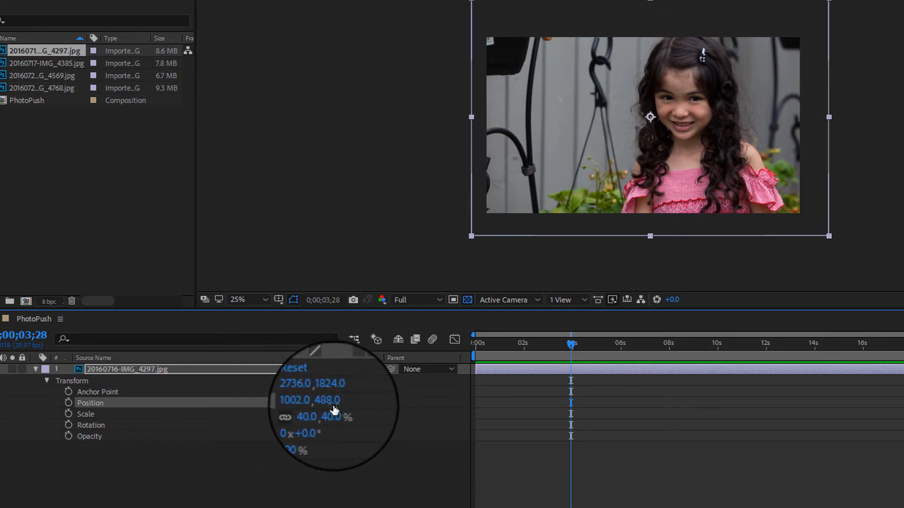
mouse_move(341, 404)
mouse_down()
mouse_move(403, 395)
mouse_move(240, 404)
mouse_move(346, 386)
mouse_move(355, 400)
mouse_up()
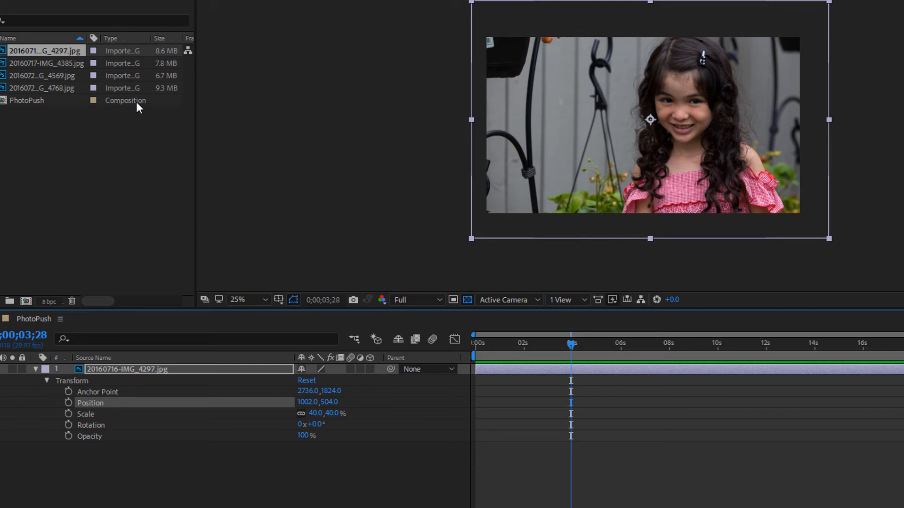
Import the seven MOV clips 0Q4A4789 through 0Q4A5556 from the Video Clips folder as footage, and deselect them in the project.
click(7, 0)
mouse_move(50, 79)
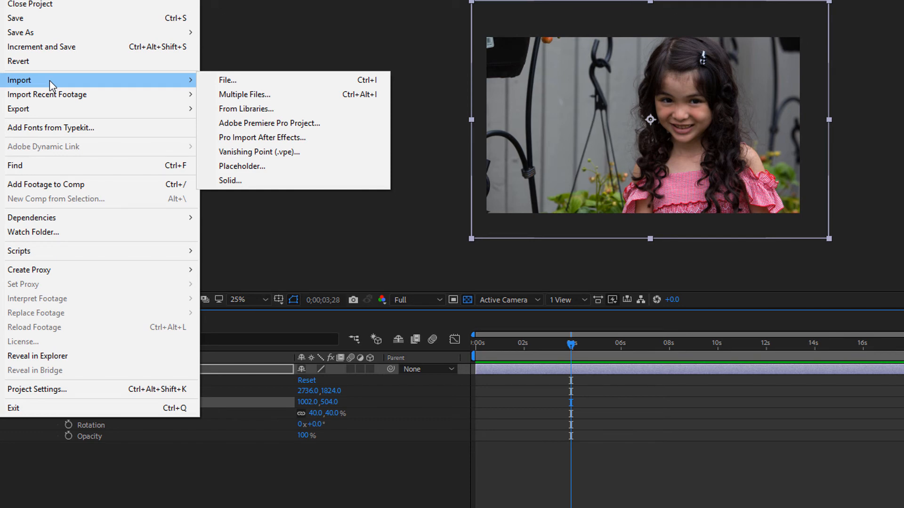
click(244, 79)
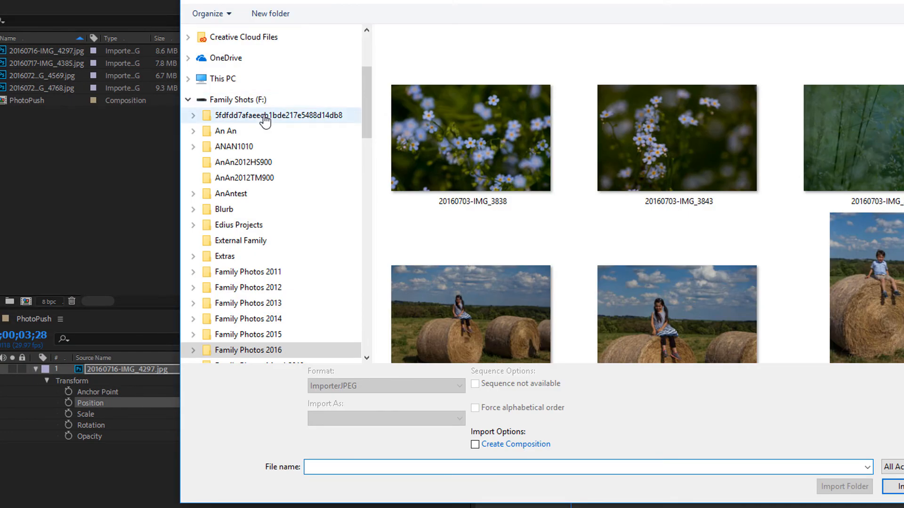
click(415, 72)
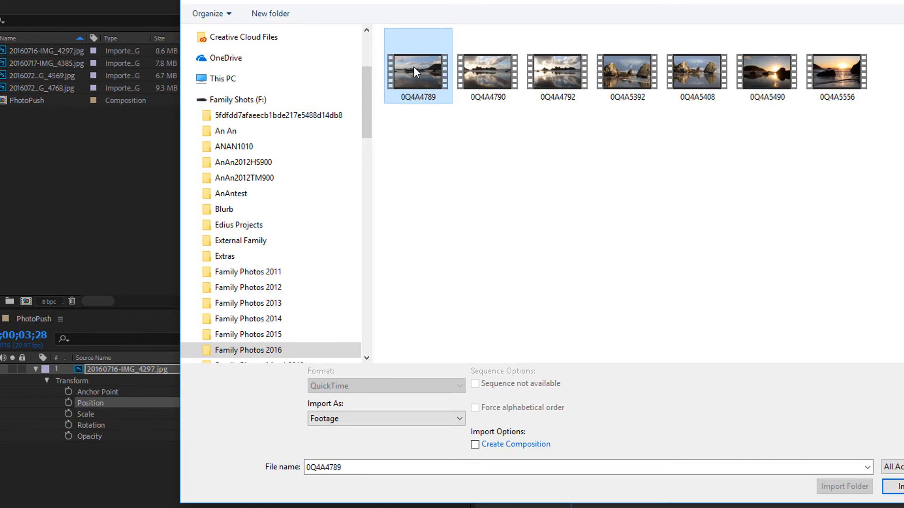
shift+click(839, 71)
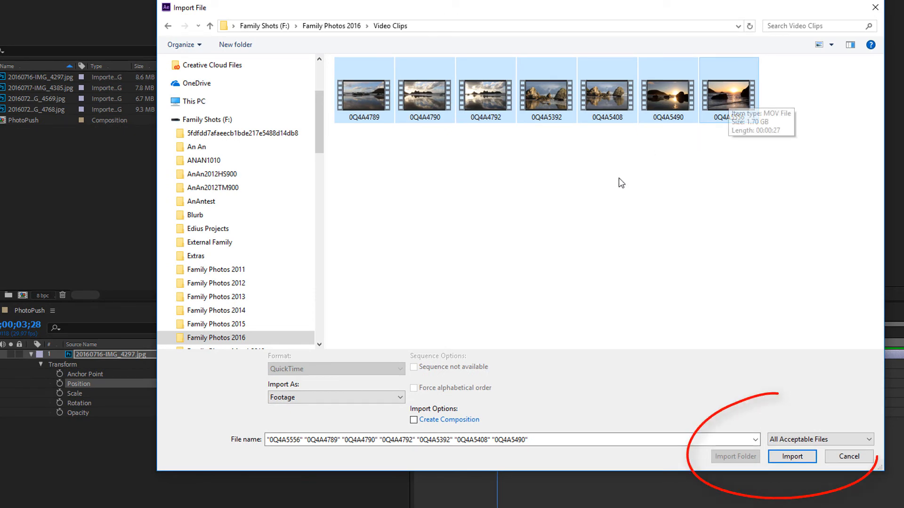
click(792, 457)
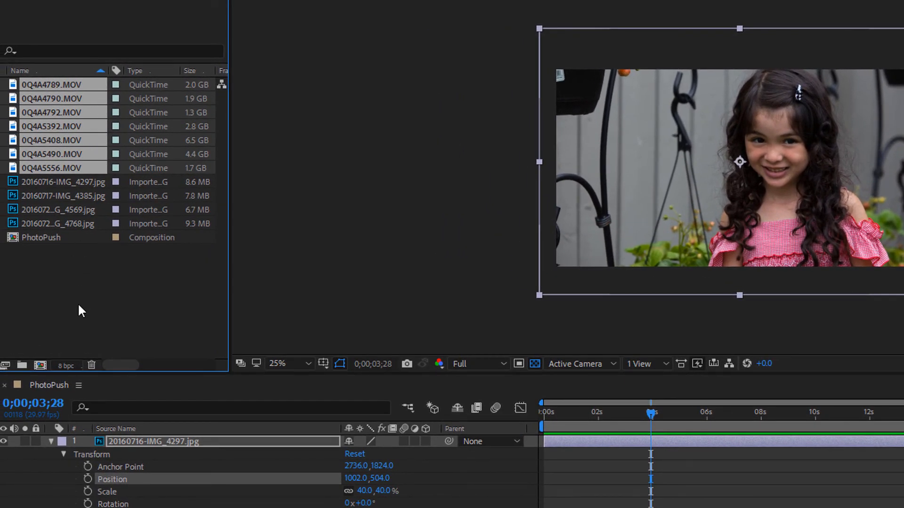
click(92, 293)
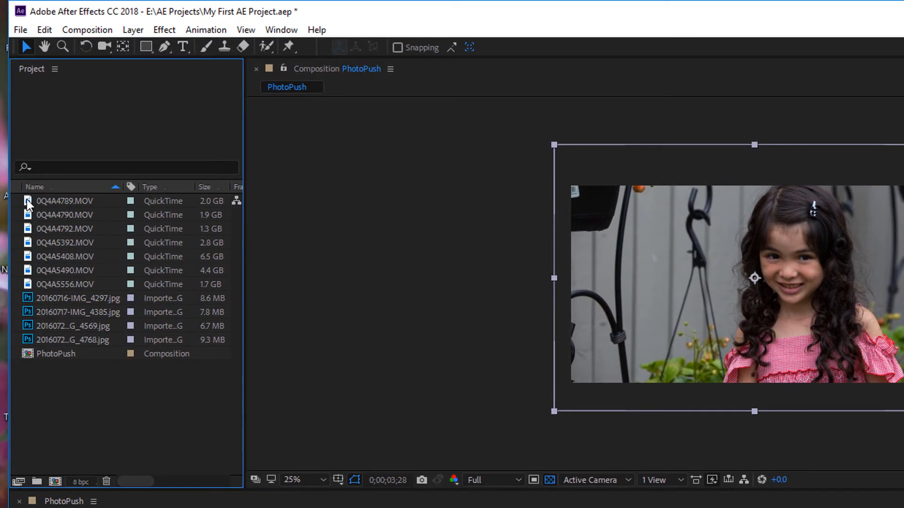
Select 0Q4A4789.MOV and widen the Project panel so the Frame Rate, In Point and Out Point columns fit.
click(28, 203)
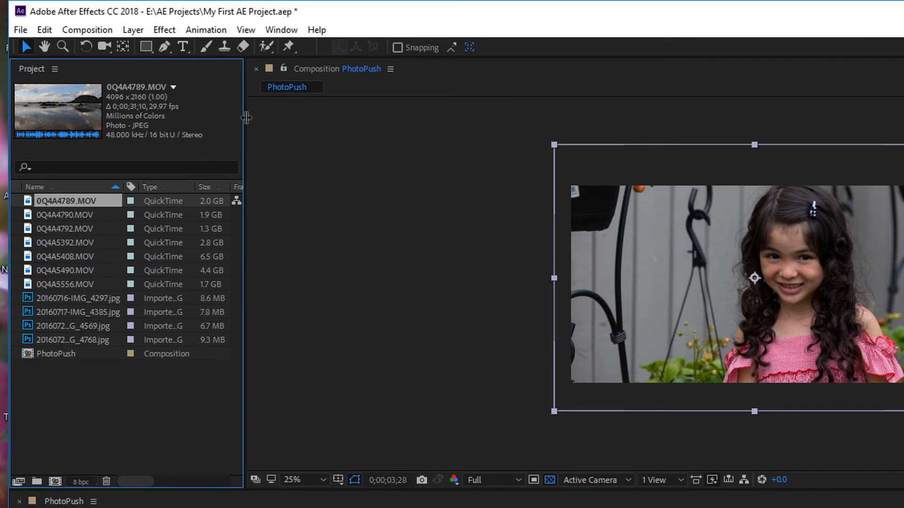
drag(246, 117, 415, 127)
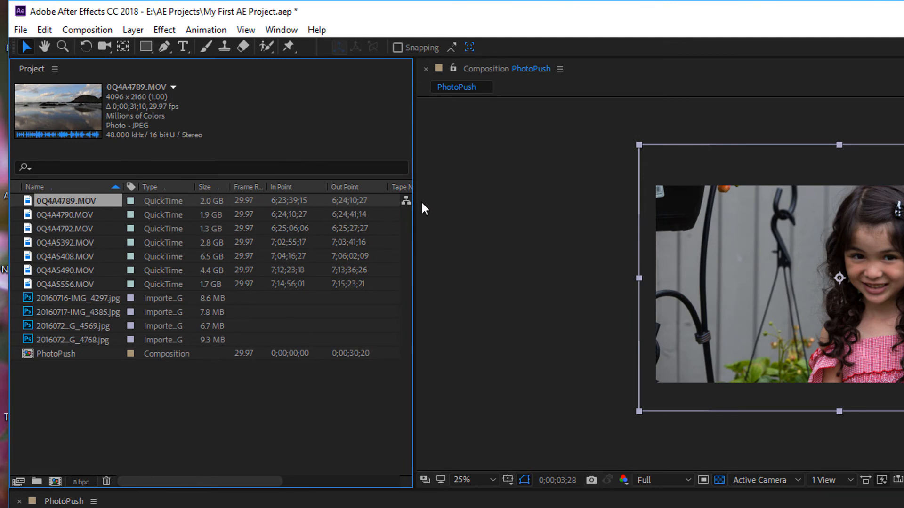
mouse_move(415, 123)
mouse_down()
mouse_move(478, 123)
mouse_move(423, 124)
mouse_up()
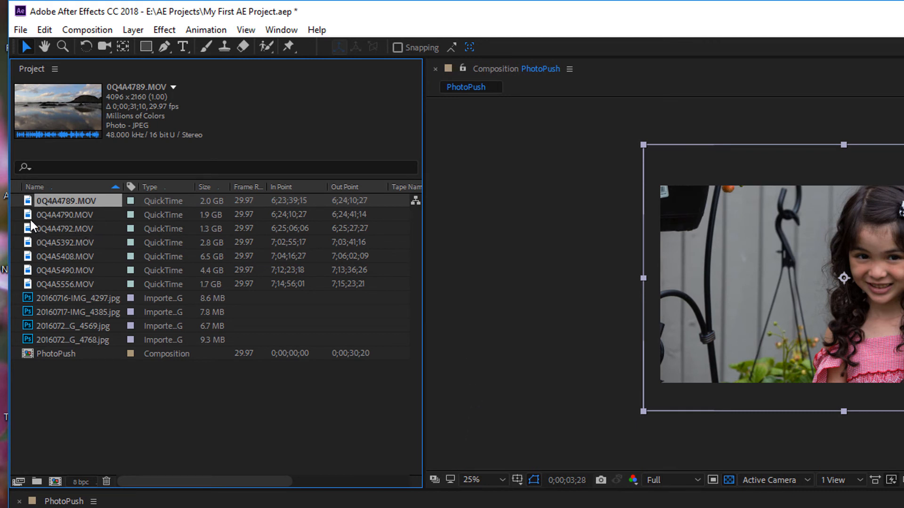
Go through the imported clips' previews down to 0Q4A5392.MOV and place that clip in the PhotoPush composition above the photo layer.
key(Down)
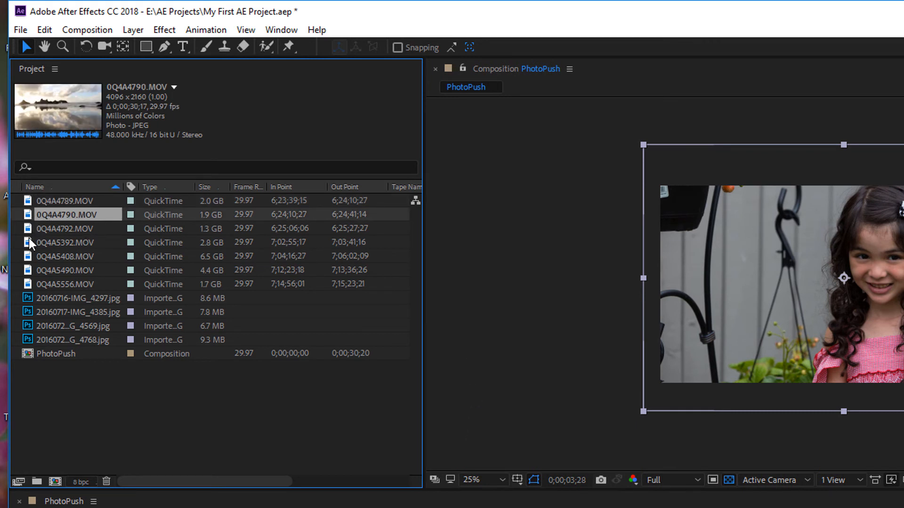
key(Down)
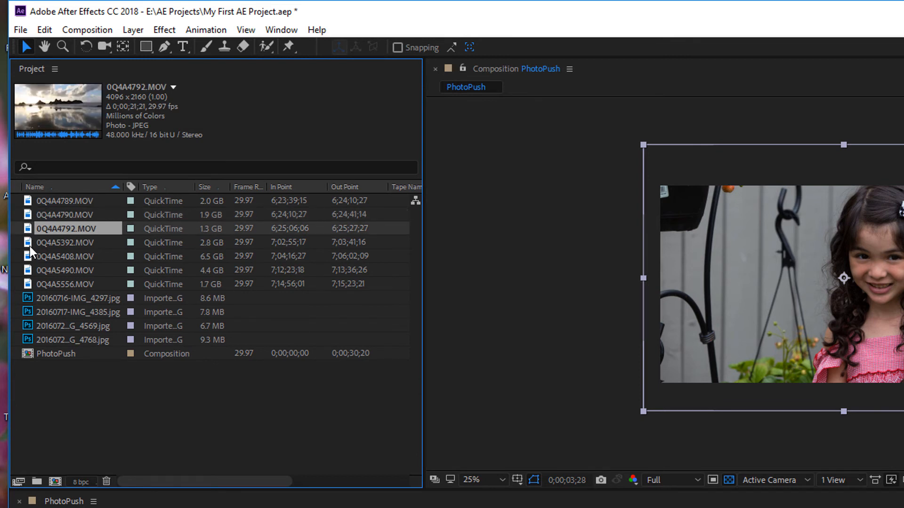
key(Down)
drag(53, 141, 56, 119)
drag(29, 246, 807, 289)
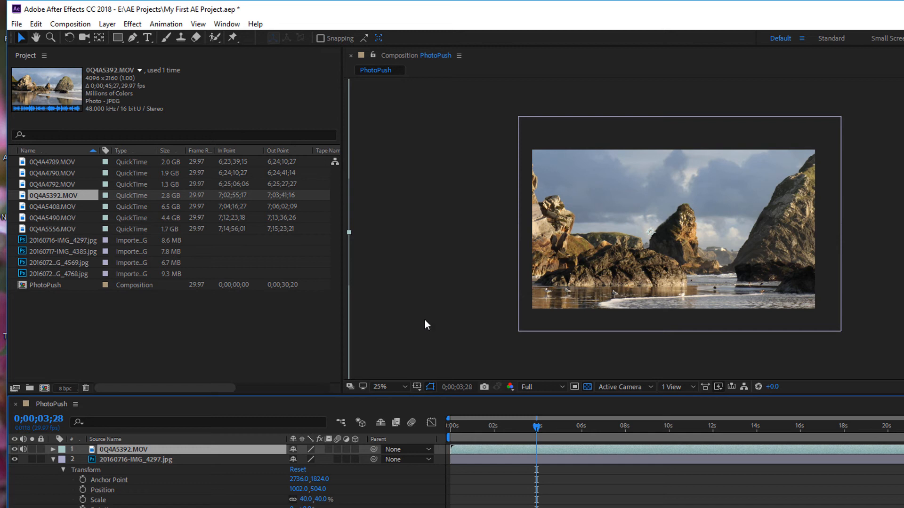
Expand the video layer's Transform properties, set its Scale to 55% and reposition it to 1016.0, 528.0.
click(52, 449)
click(63, 460)
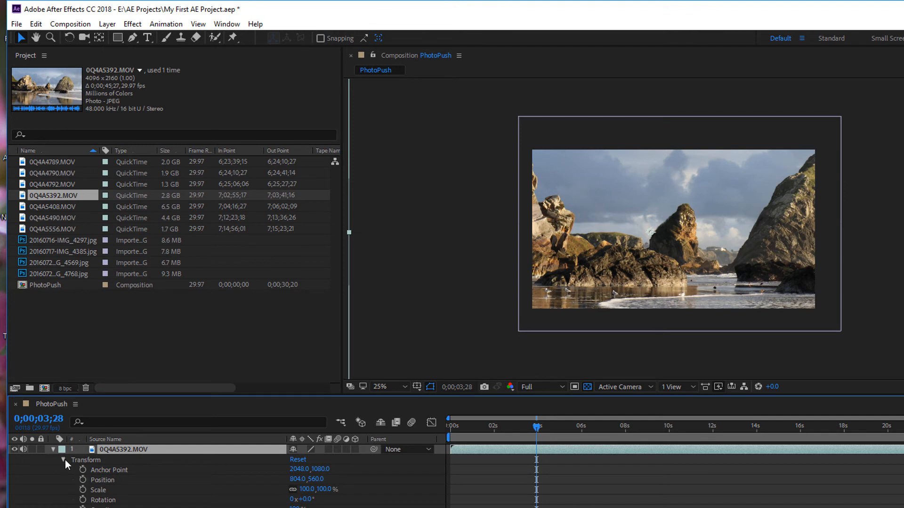
drag(308, 490, 284, 498)
drag(575, 210, 598, 205)
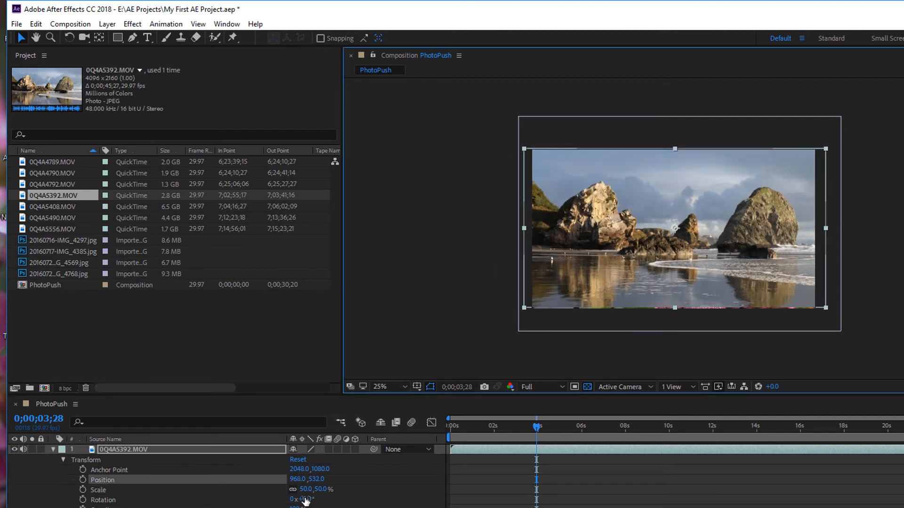
drag(307, 490, 308, 491)
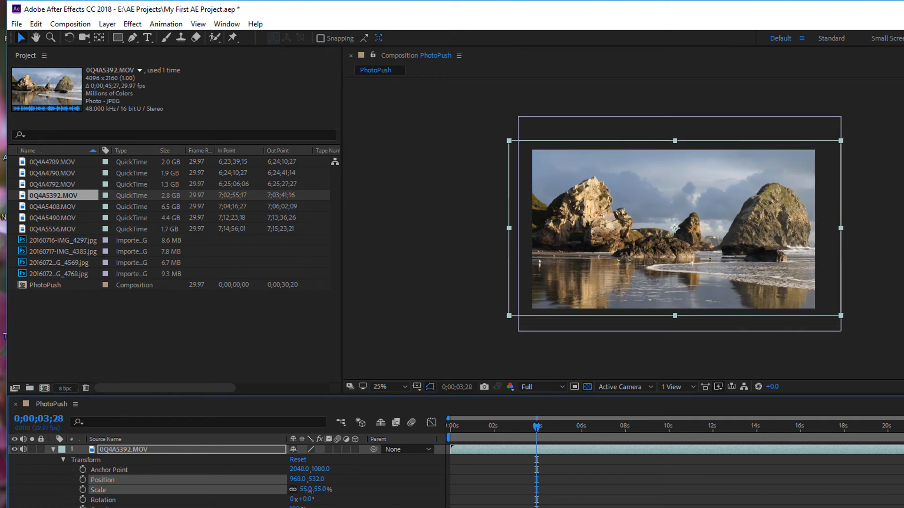
drag(592, 254, 602, 253)
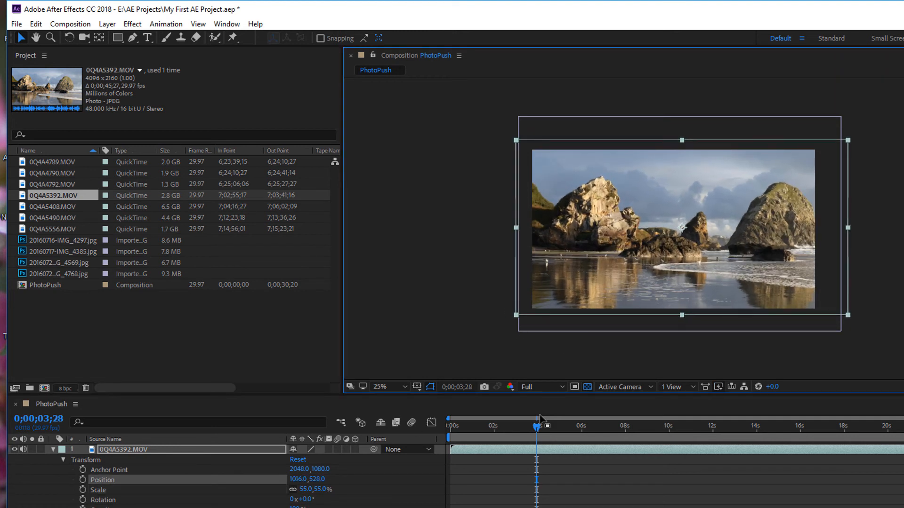
Scrub through the video clip to 0;00;23;20 and set the composition preview resolution to Quarter.
drag(536, 427, 550, 451)
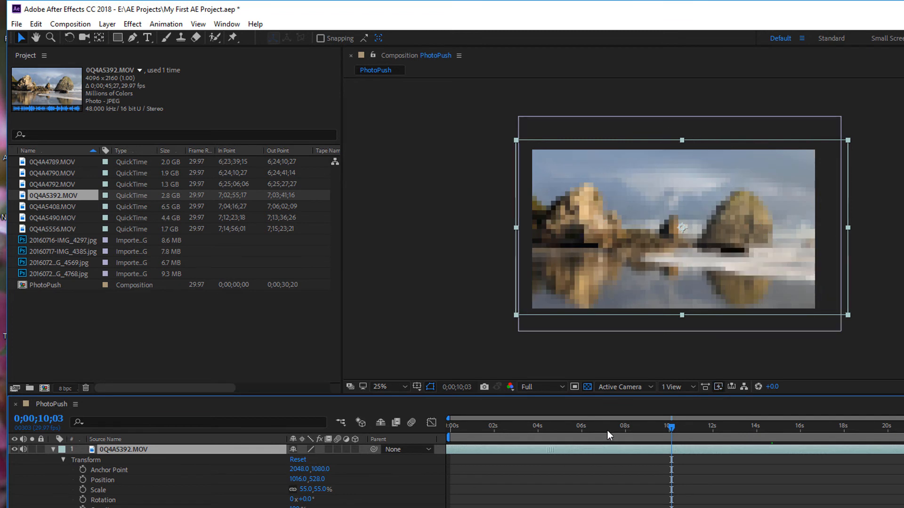
drag(671, 426, 903, 432)
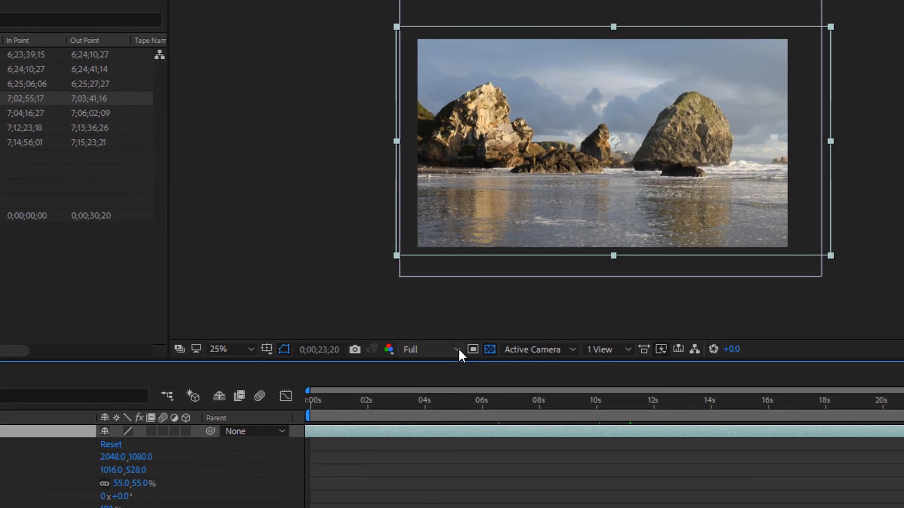
click(563, 387)
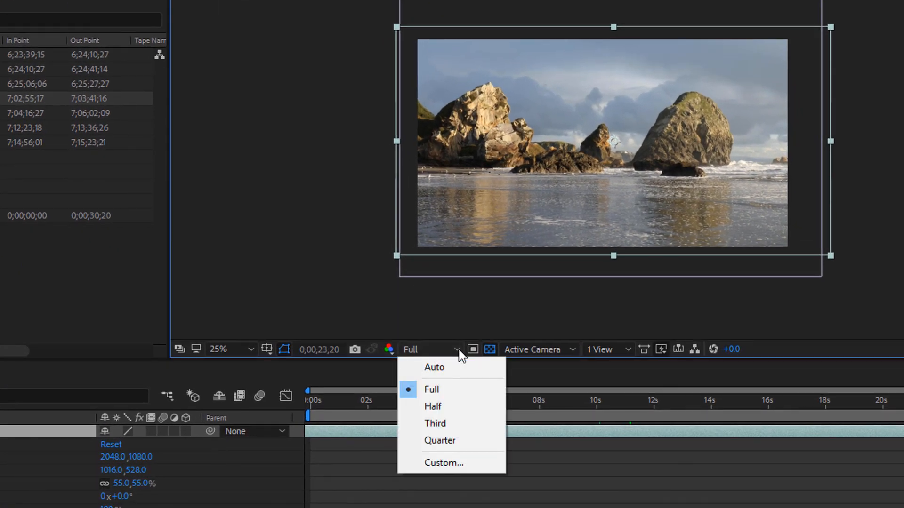
click(722, 332)
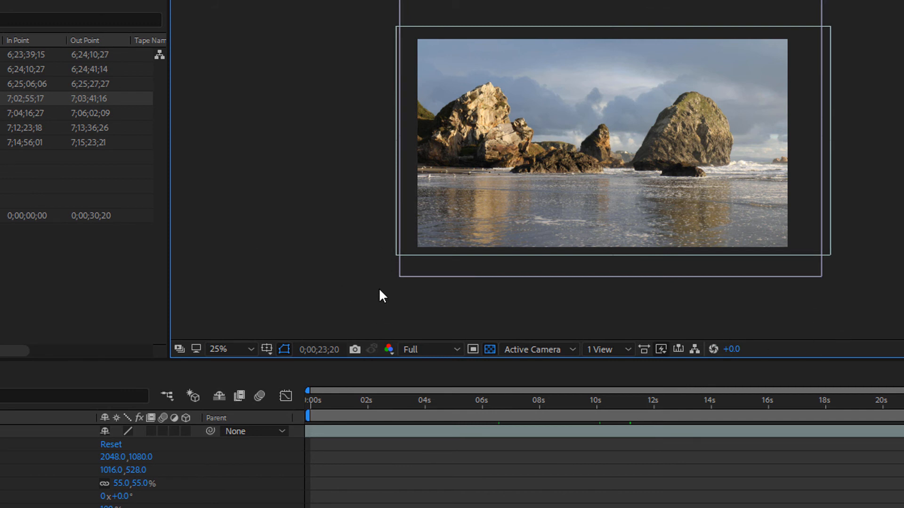
click(456, 351)
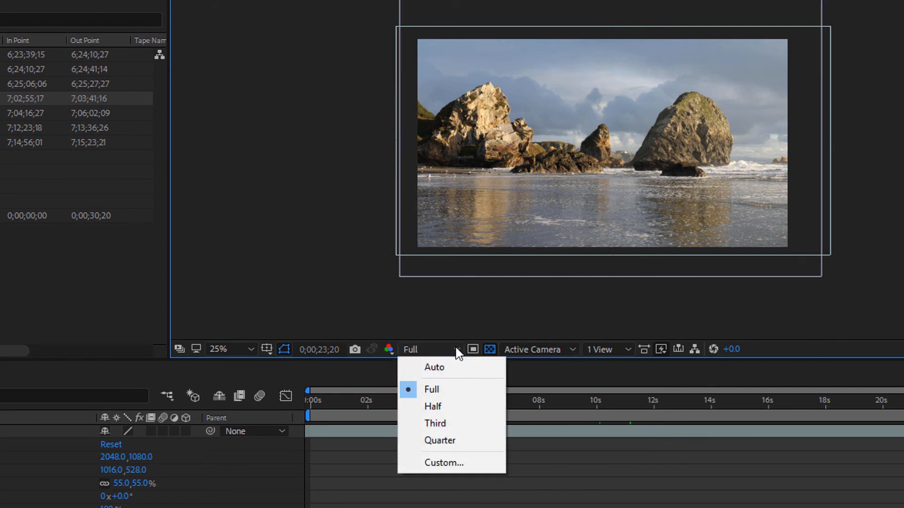
click(436, 442)
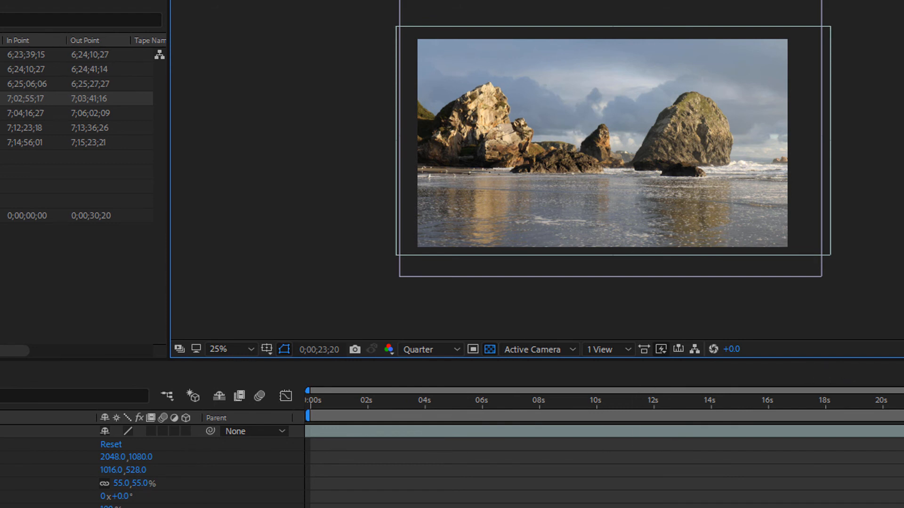
Play the video preview from 0;00;08;01 and leave the playhead at 0;00;11;19.
drag(903, 402, 540, 431)
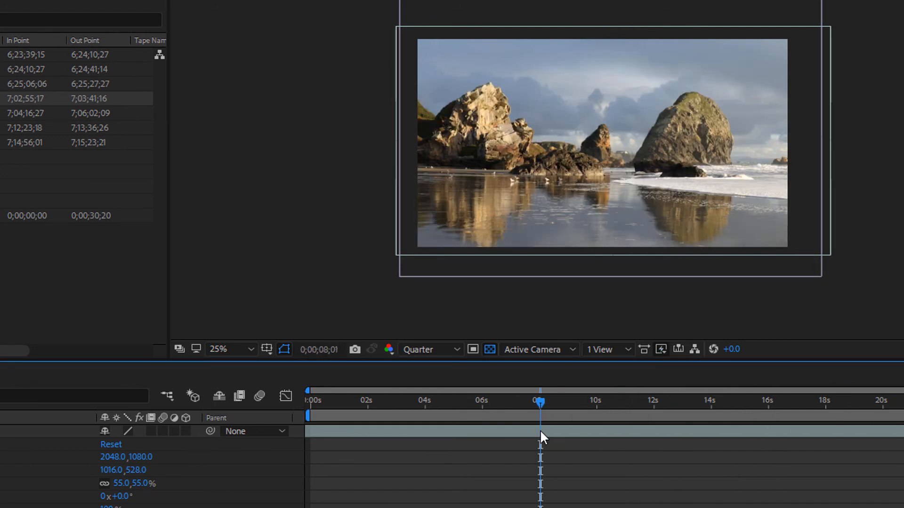
click(541, 430)
key(space)
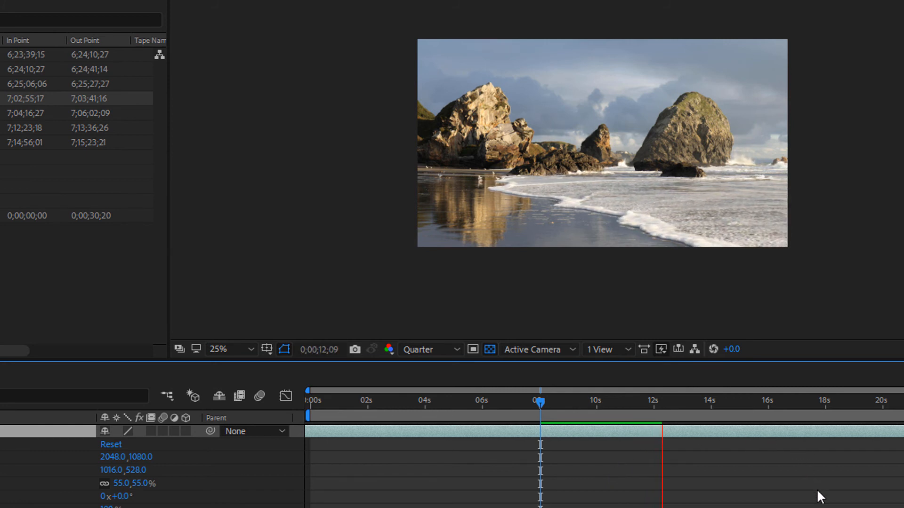
drag(718, 405, 644, 419)
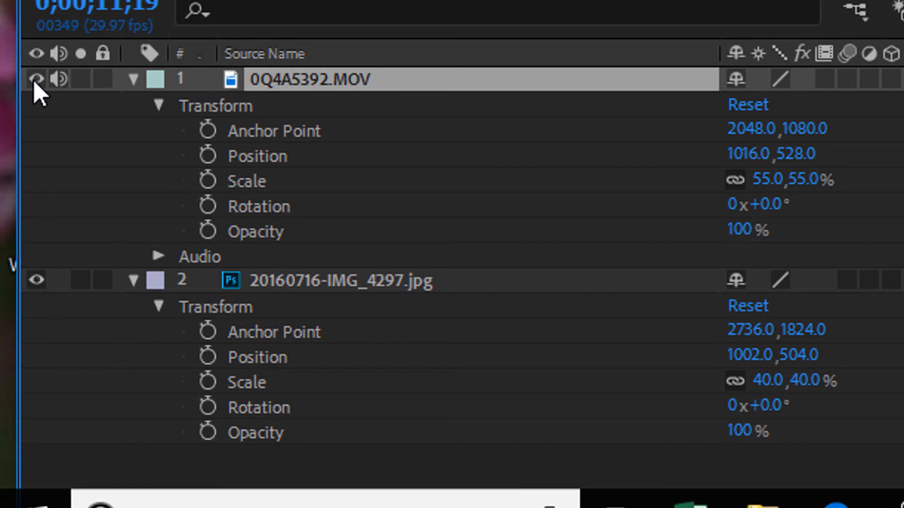
Hide the 0Q4A5392.MOV layer, scrub the composition to 0;00;07;07 to check the photo, and clear the layer selection.
click(36, 79)
click(36, 79)
click(37, 79)
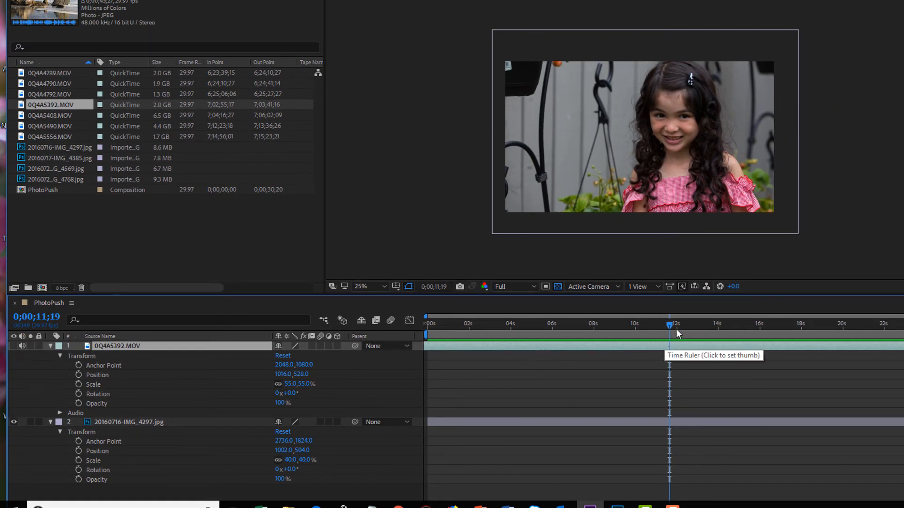
drag(669, 325, 557, 336)
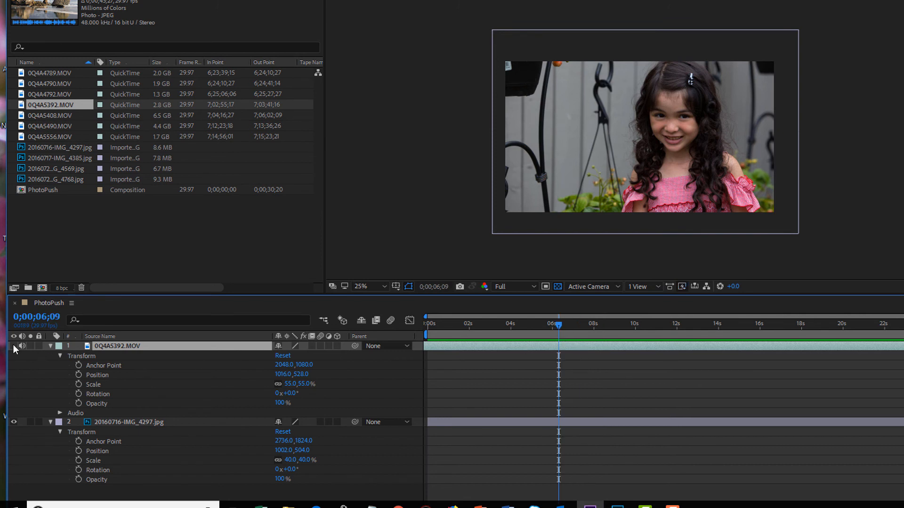
drag(559, 328, 577, 336)
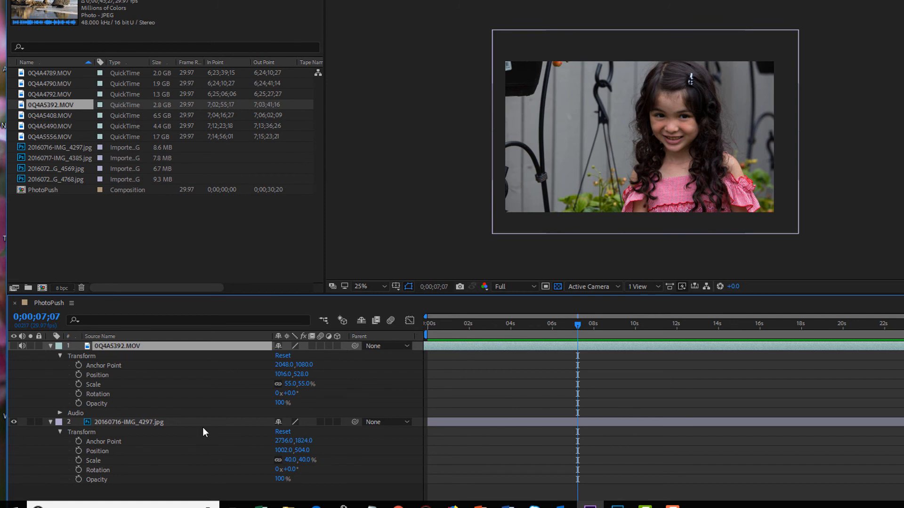
click(383, 62)
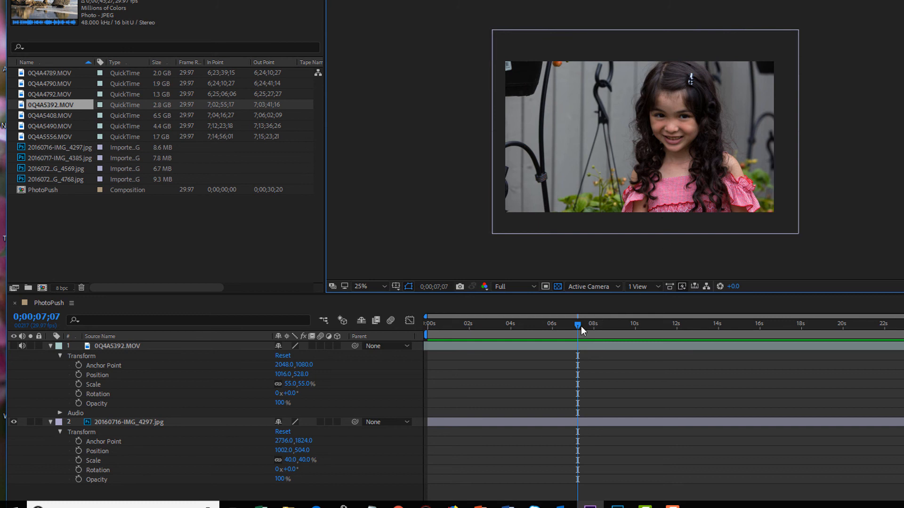
Move the playhead to 0;00;01;22 and add Anchor Point, Position and Scale keyframes to the 20160716-IMG_4297.jpg layer.
drag(578, 326, 472, 343)
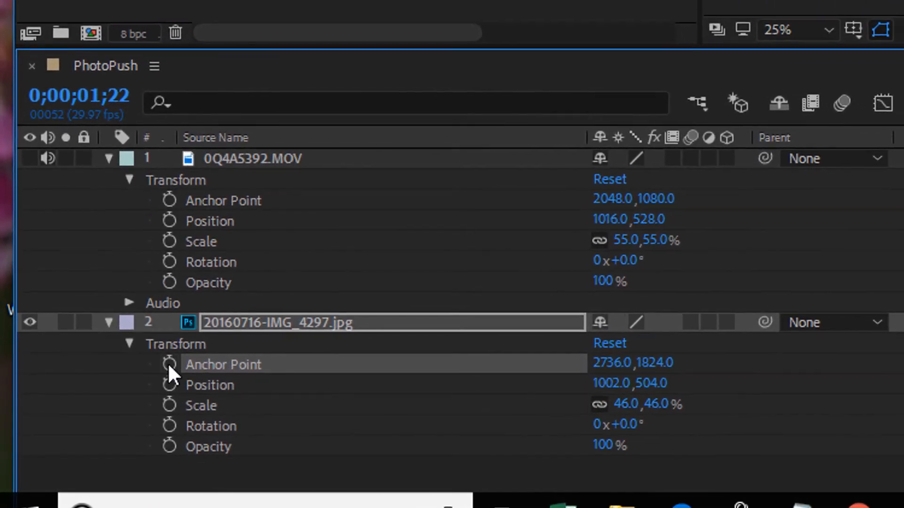
click(106, 418)
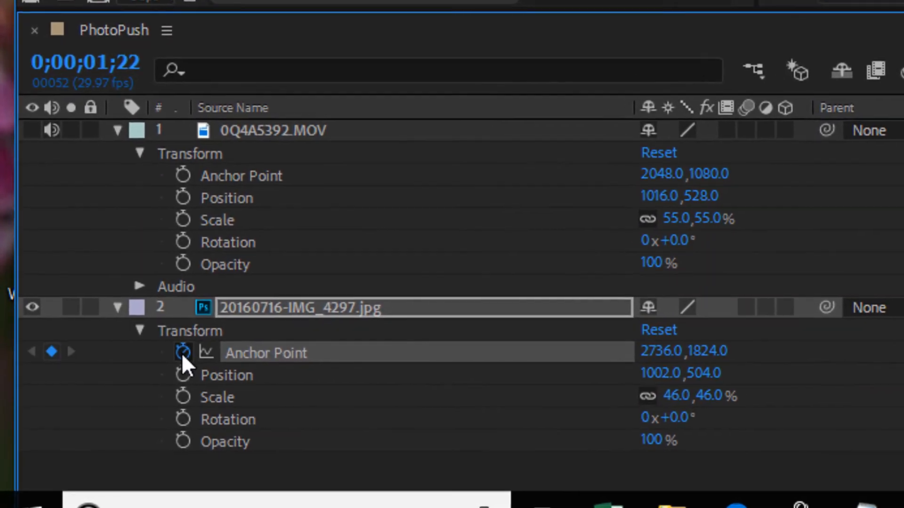
click(182, 376)
click(183, 398)
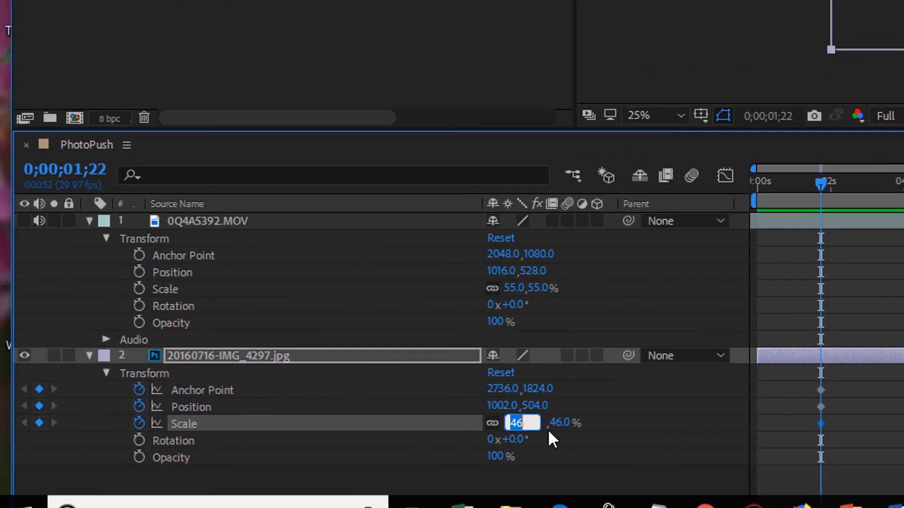
Set the Scale of the 20160716-IMG_4297.jpg layer to 40% at the 0;00;01;22 keyframe.
text(40)
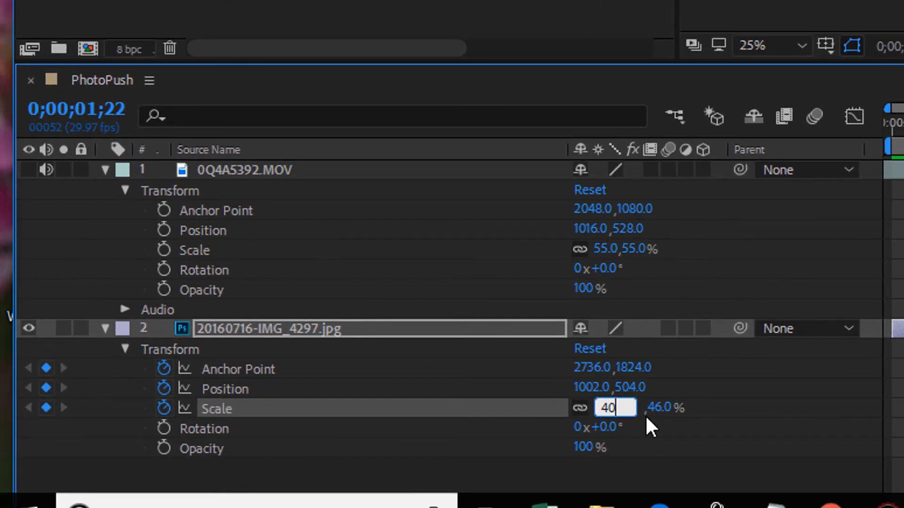
click(733, 415)
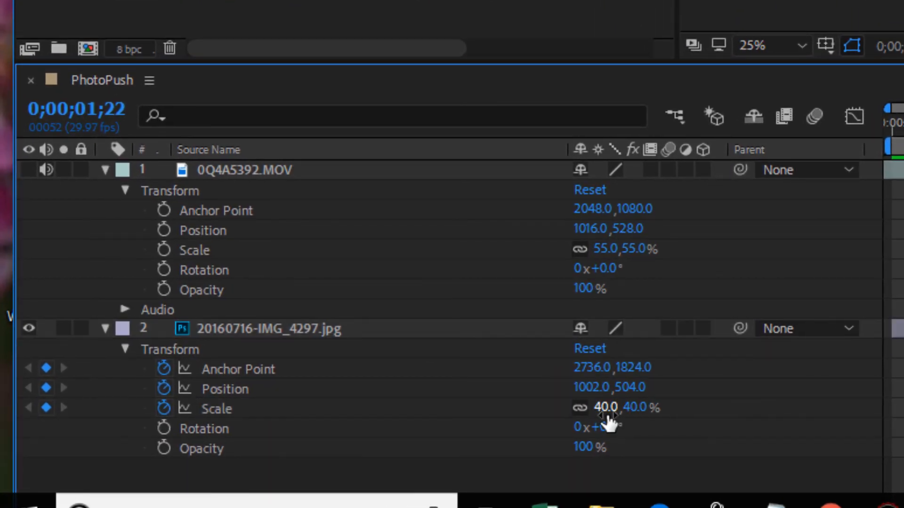
drag(600, 413, 603, 412)
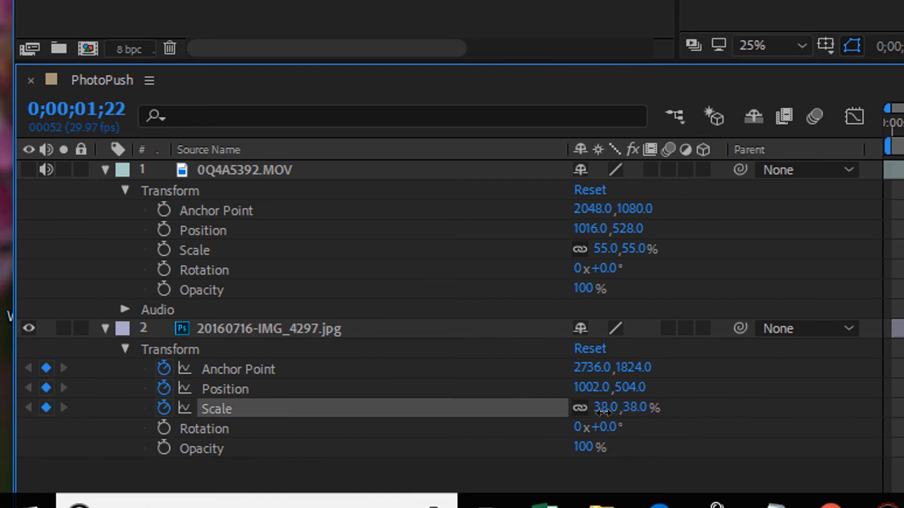
click(605, 413)
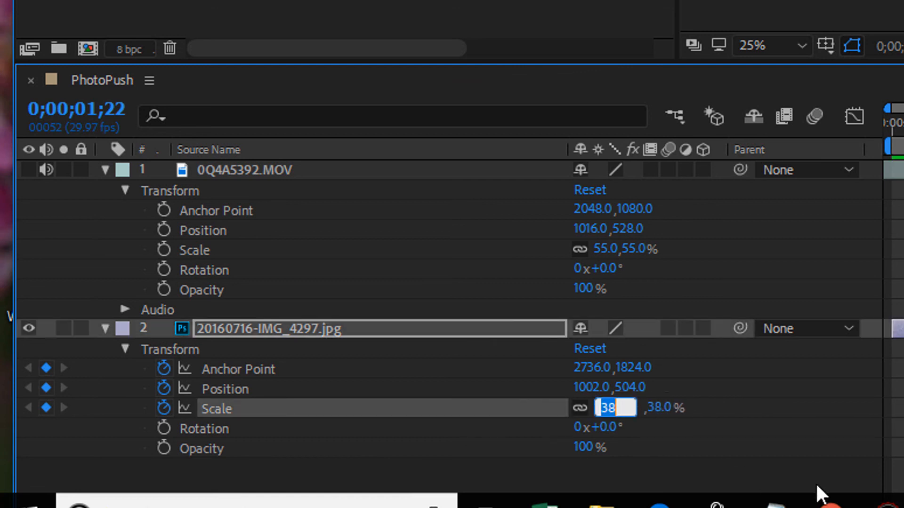
text(40)
key(Return)
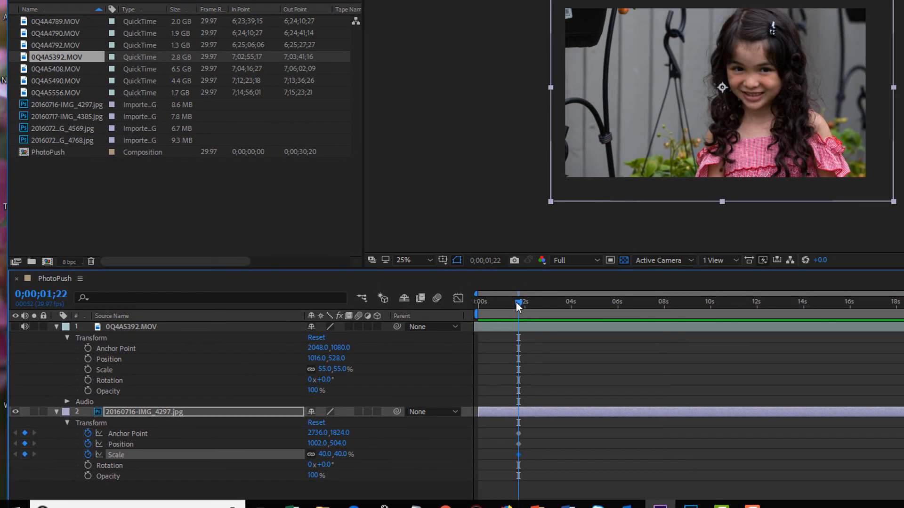
Move the playhead to 0;00;12;00 and set the photo layer's Scale to 45% to add an ending keyframe.
drag(516, 302, 757, 313)
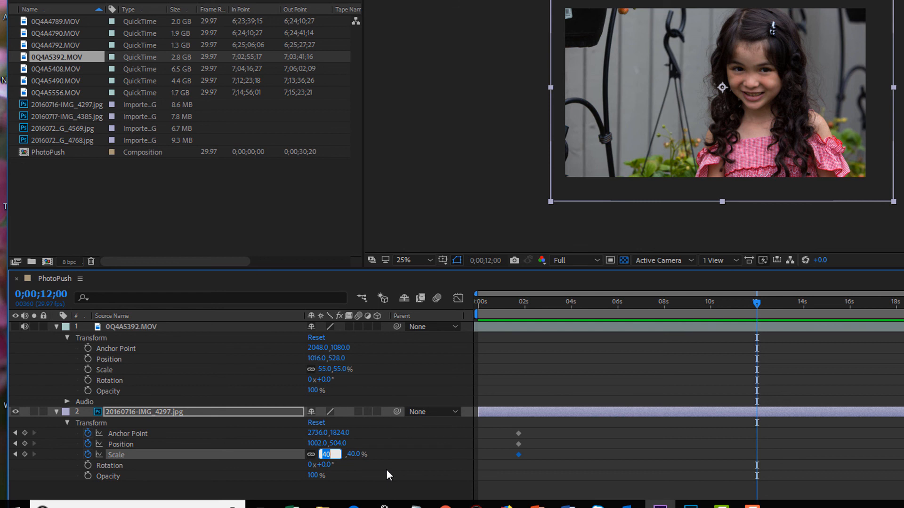
text(45)
key(Return)
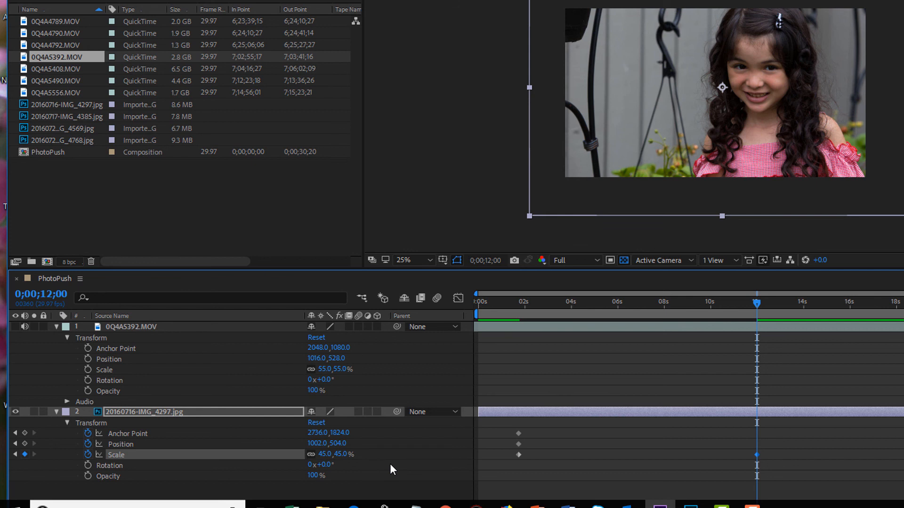
Play the photo's scale animation from 0;00;01;01, then scrub back around its ending keyframe to 0;00;11;09.
drag(706, 313, 504, 322)
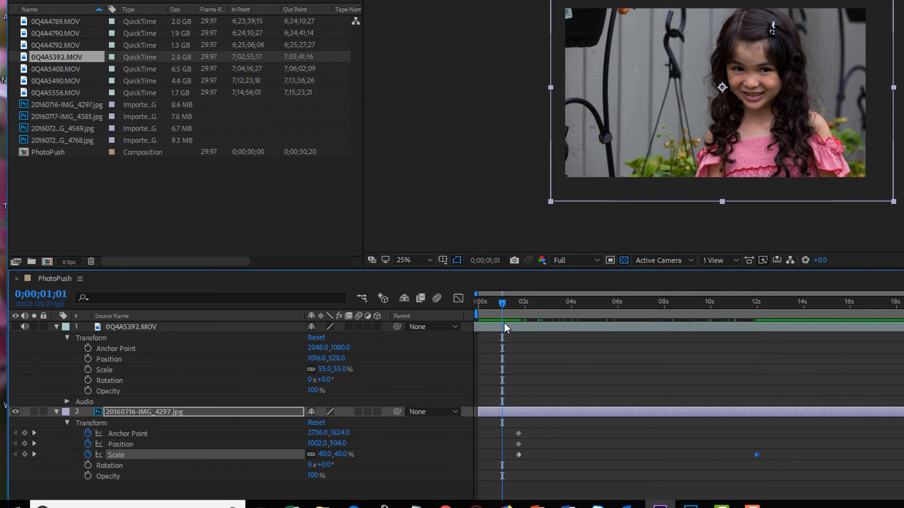
key(space)
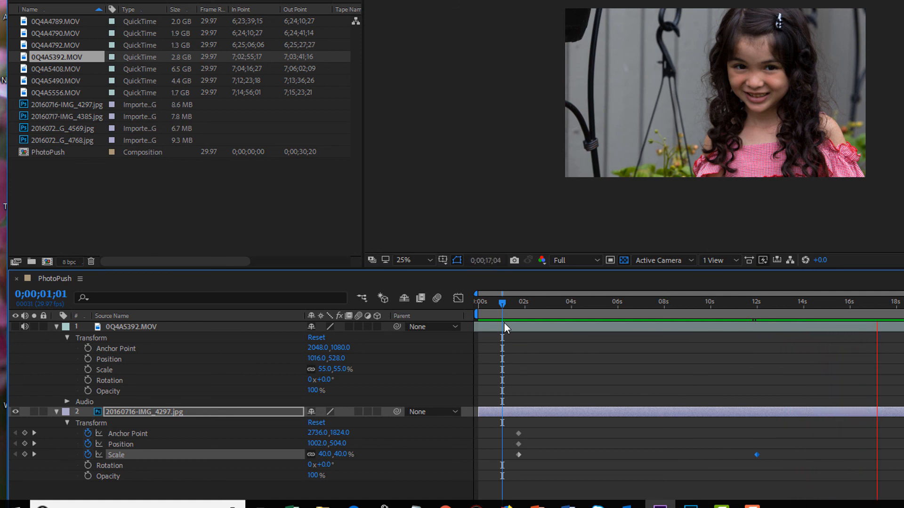
click(789, 304)
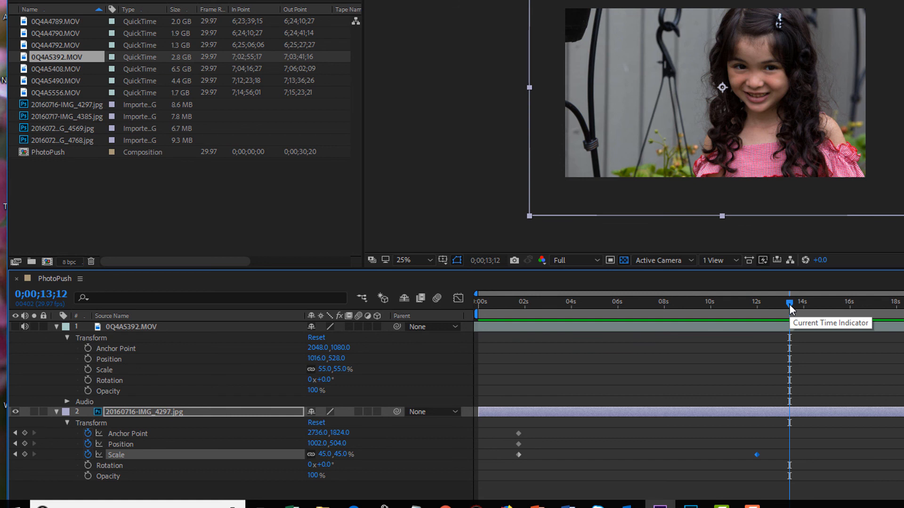
drag(790, 303, 742, 323)
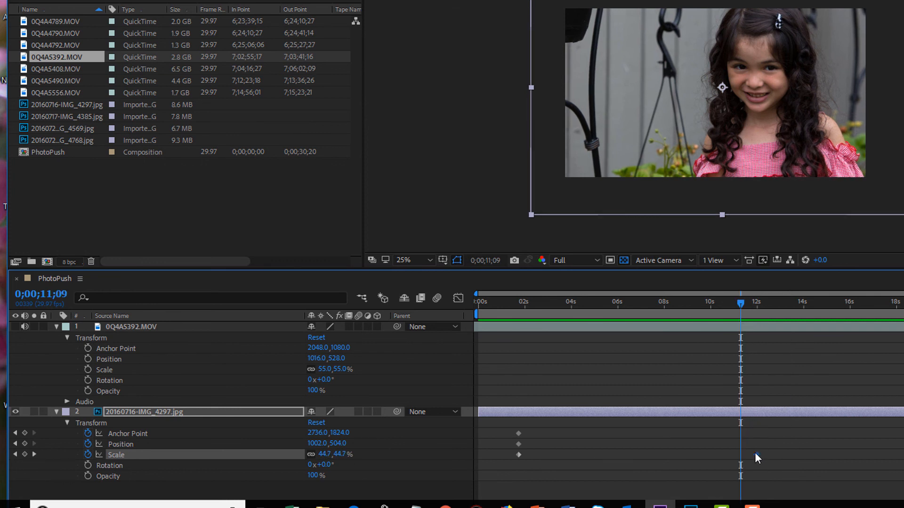
Apply Easy Ease In to the photo layer's 45% Scale keyframe at 12 seconds.
mouse_move(754, 455)
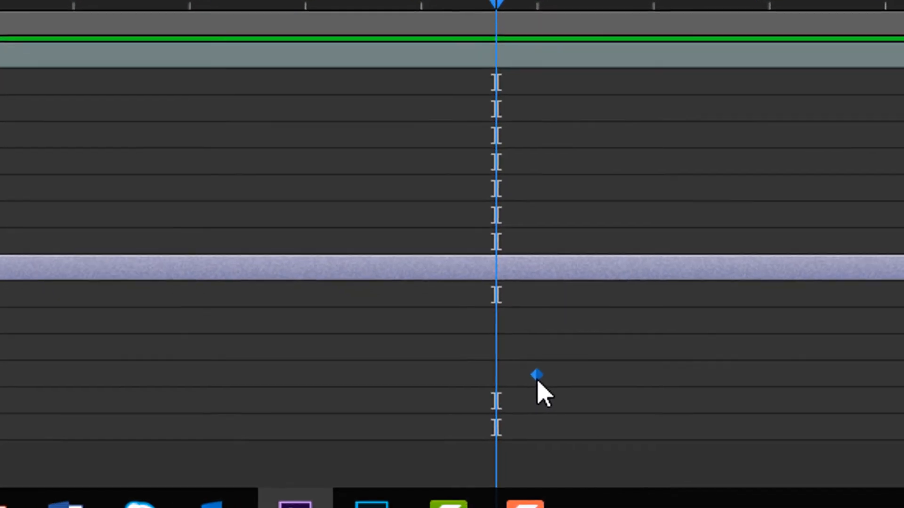
mouse_move(756, 456)
right_click(537, 377)
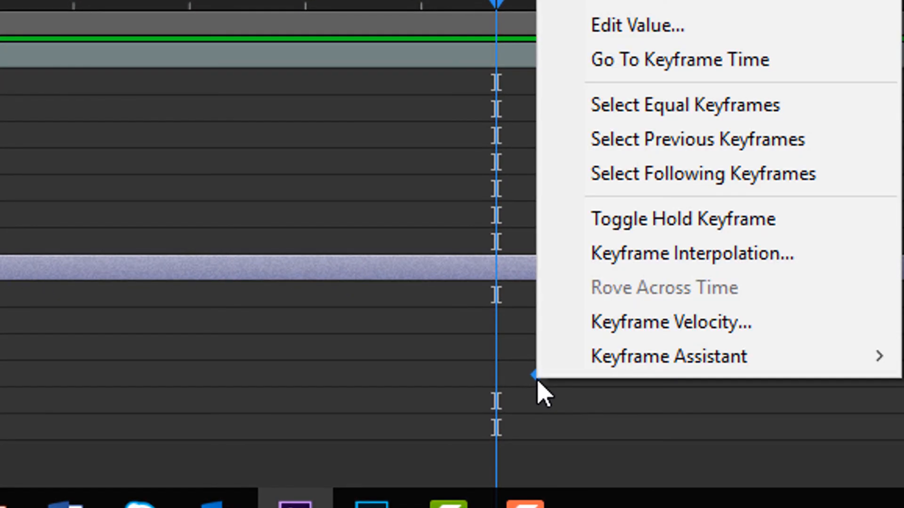
mouse_move(618, 363)
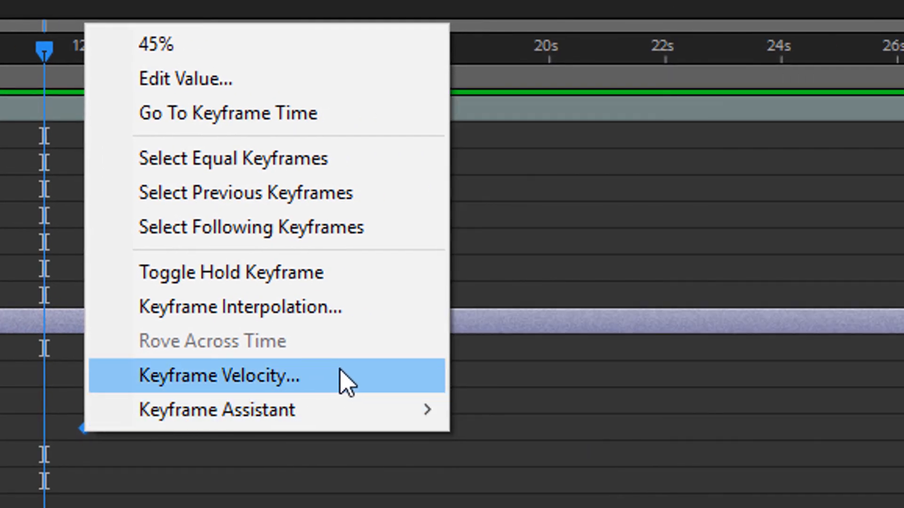
mouse_move(272, 416)
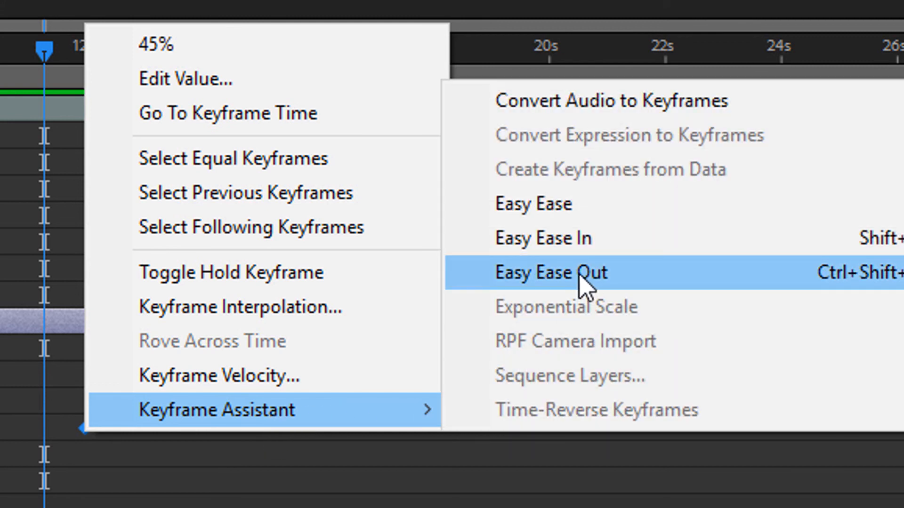
click(580, 246)
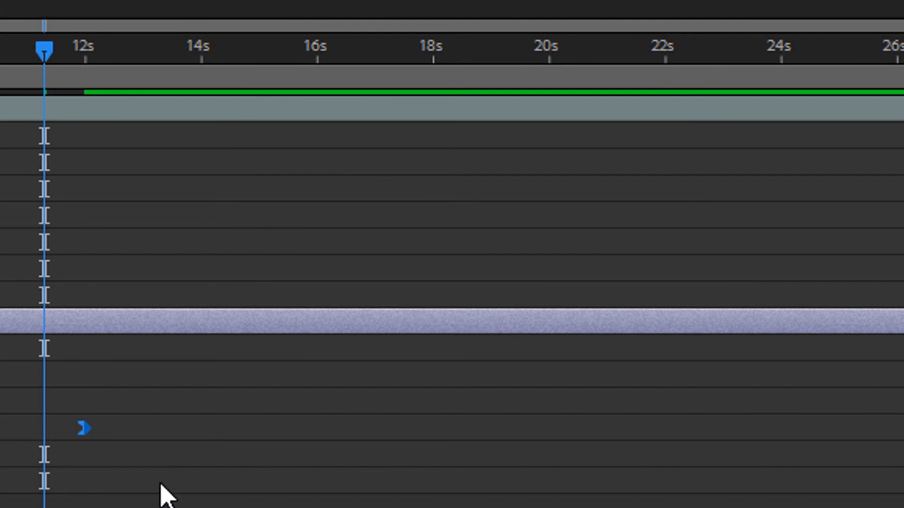
Preview the eased photo animation from 0;00;05;01 and scrub the playhead to 0;00;11;06 to check its ending.
drag(46, 50, 185, 52)
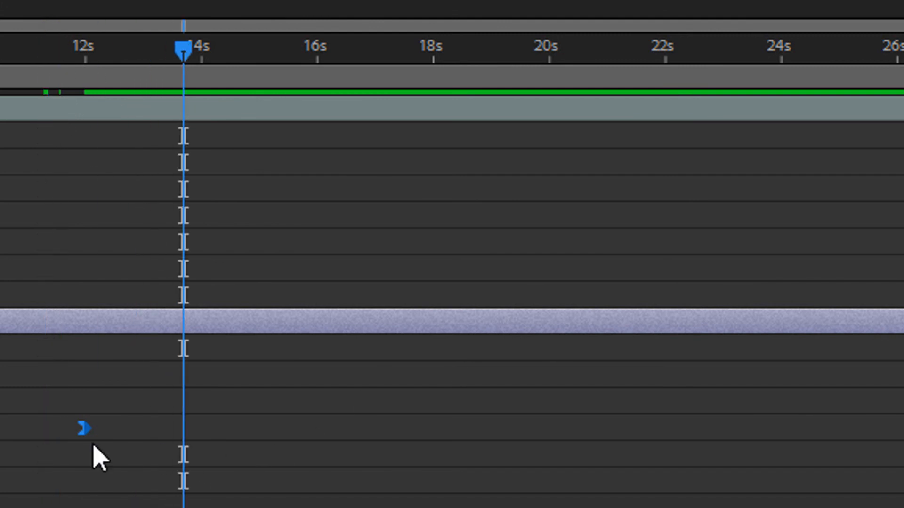
mouse_move(89, 437)
drag(180, 45, 482, 413)
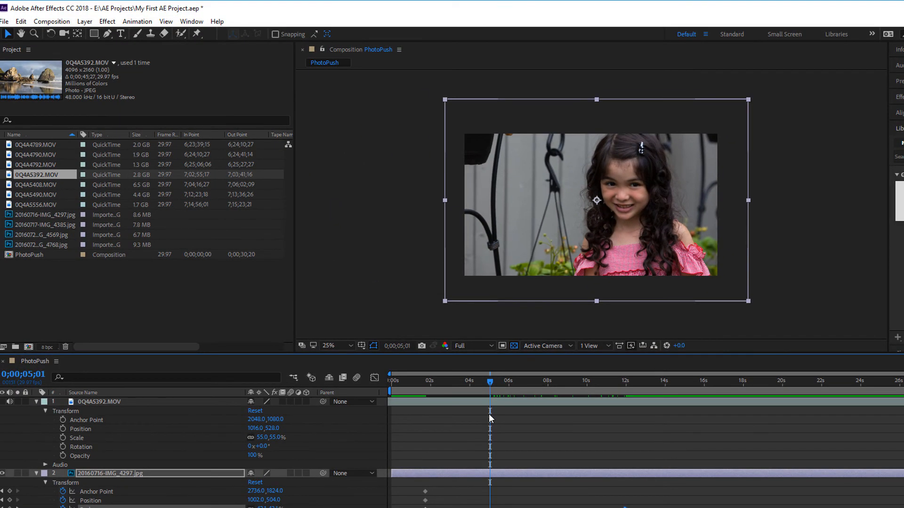
key(space)
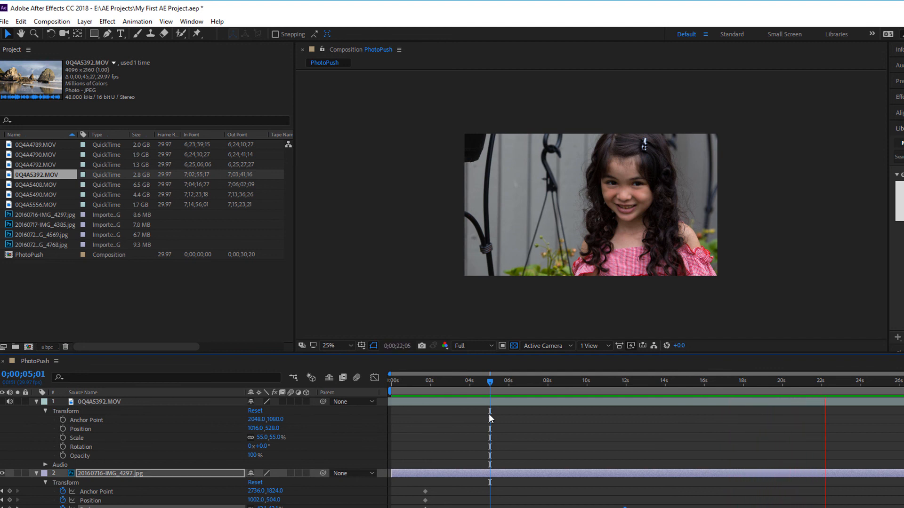
click(653, 383)
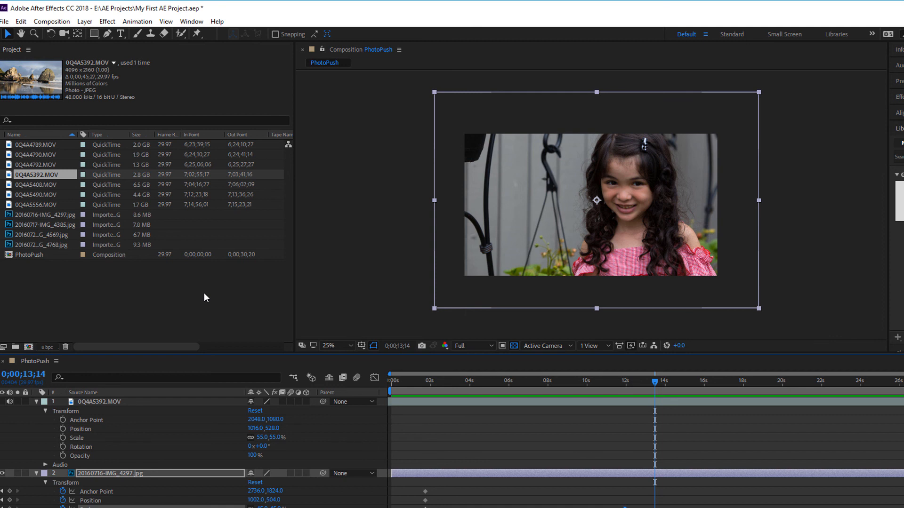
drag(455, 386, 611, 416)
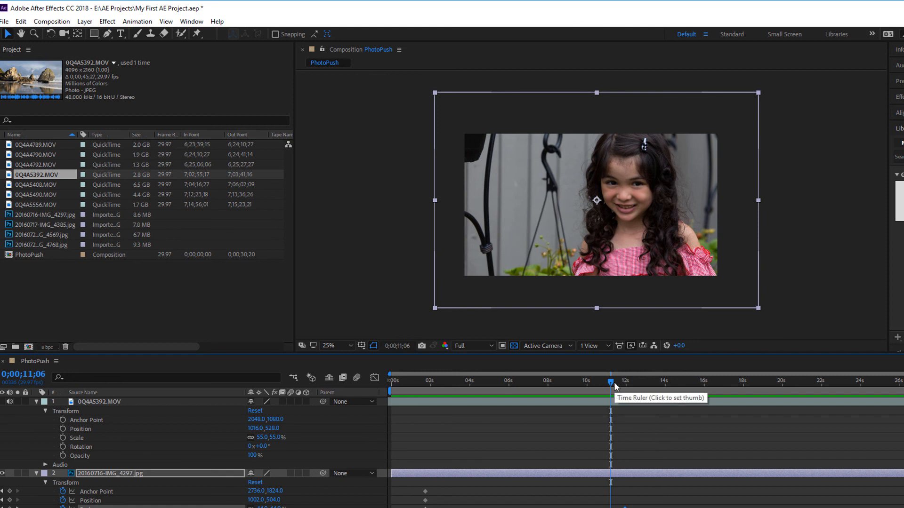